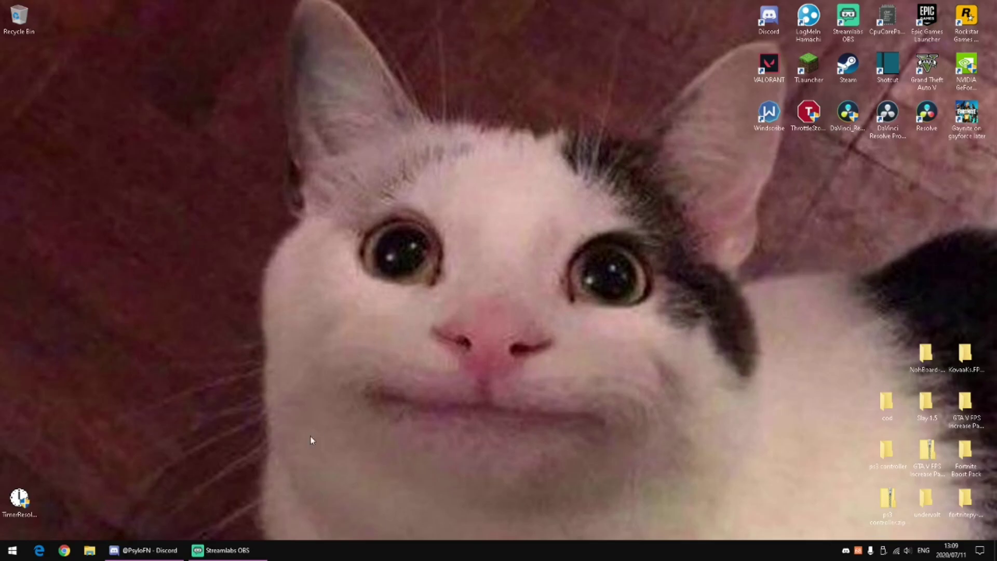
- Search Google for 'geforce now' and open the official GeForce NOW page on nvidia.com
left_click(223, 549)
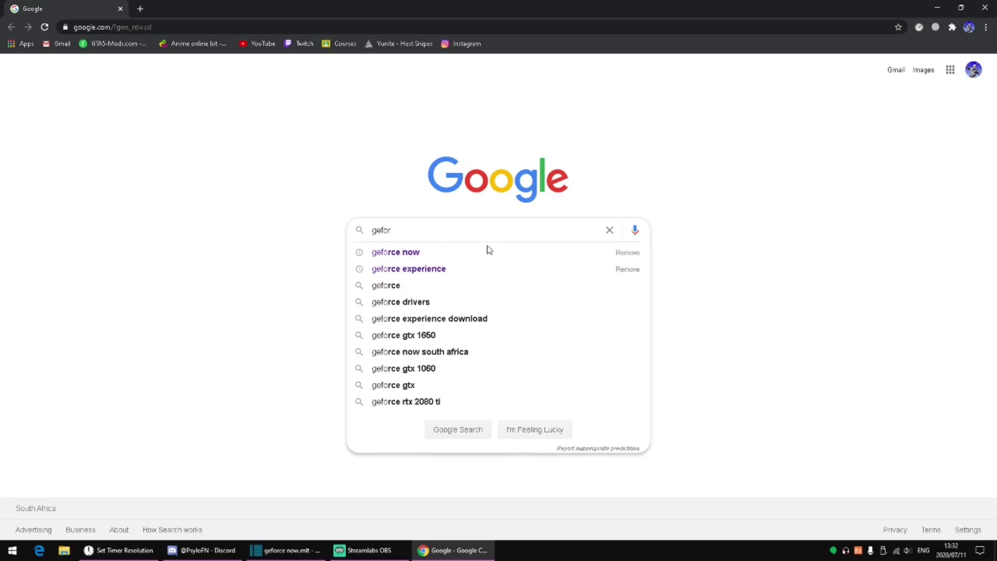
left_click(422, 252)
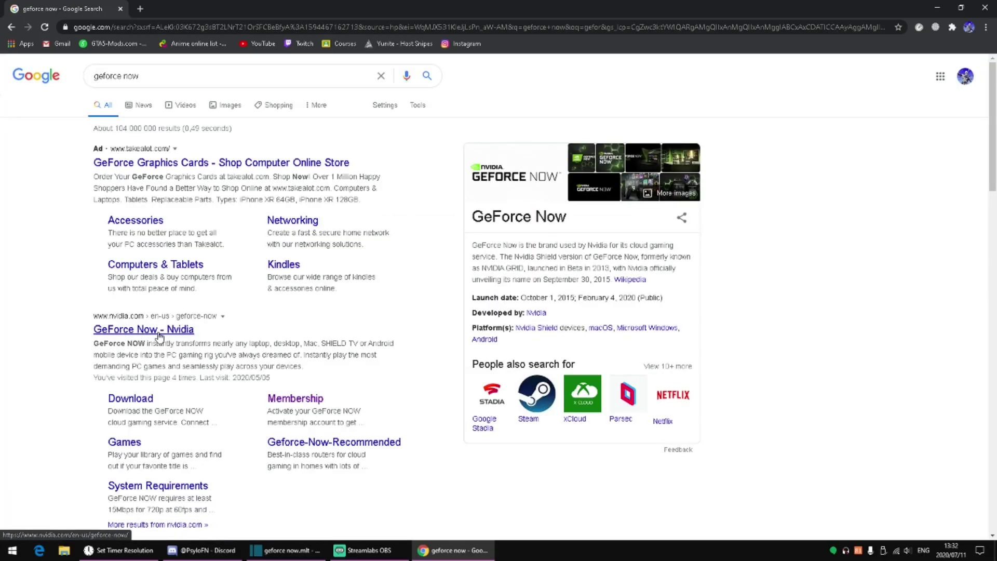
left_click(160, 332)
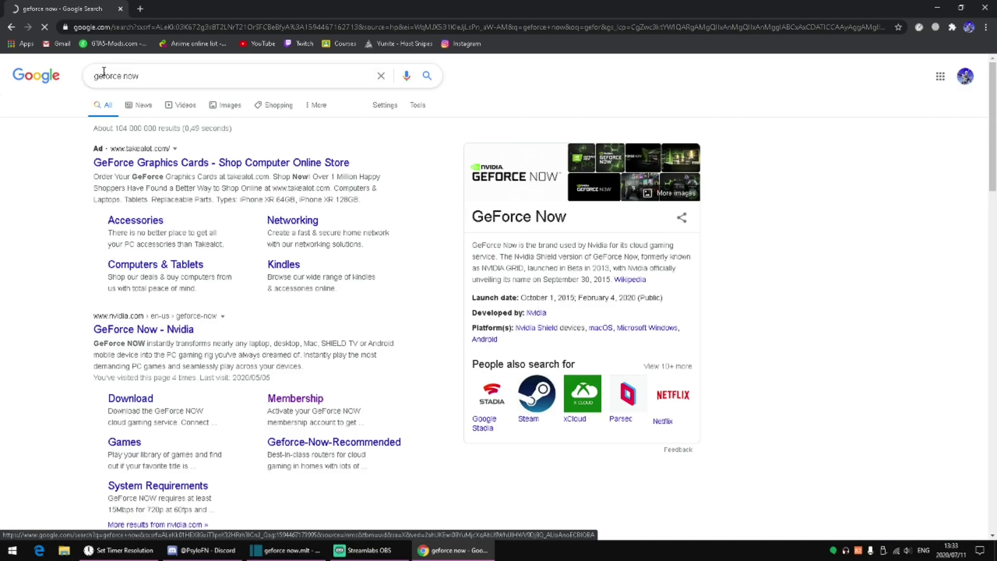
left_click(156, 328)
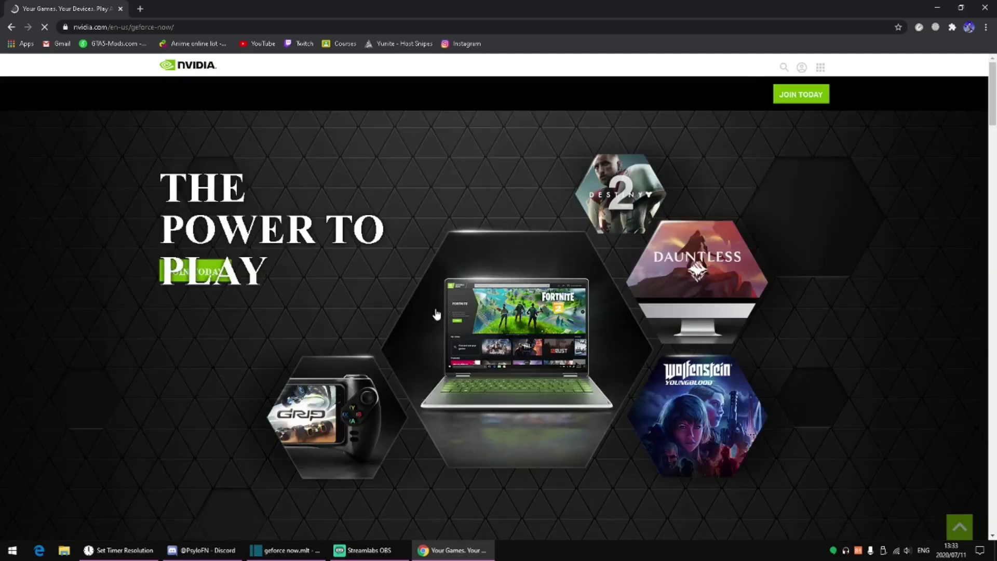
- Jump to the sign-up section and highlight its 'not supported in this region' heading
scroll(240, 288, "down", 1)
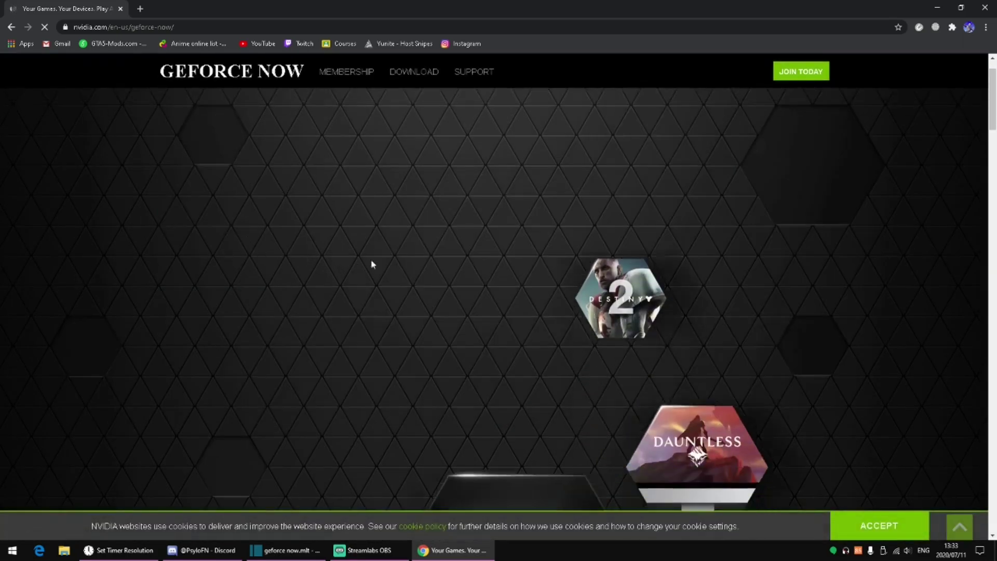
scroll(371, 263, "up", 1)
scroll(732, 151, "down", 2)
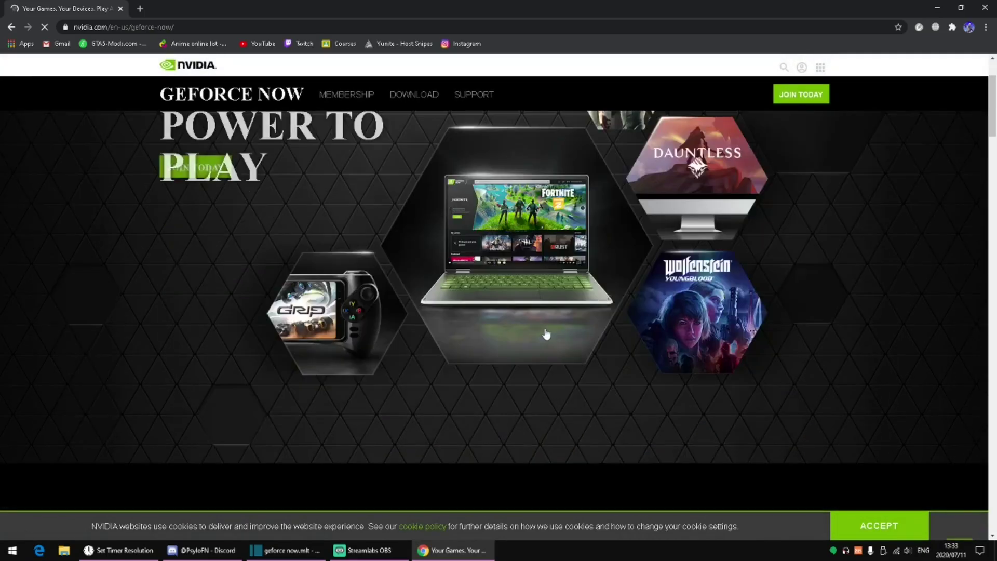
scroll(732, 151, "up", 2)
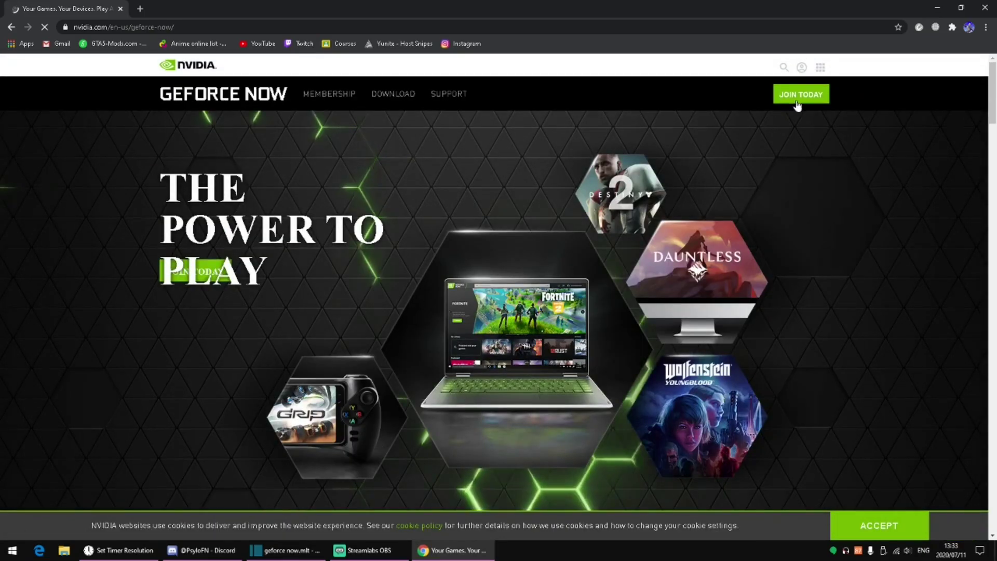
left_click(213, 278)
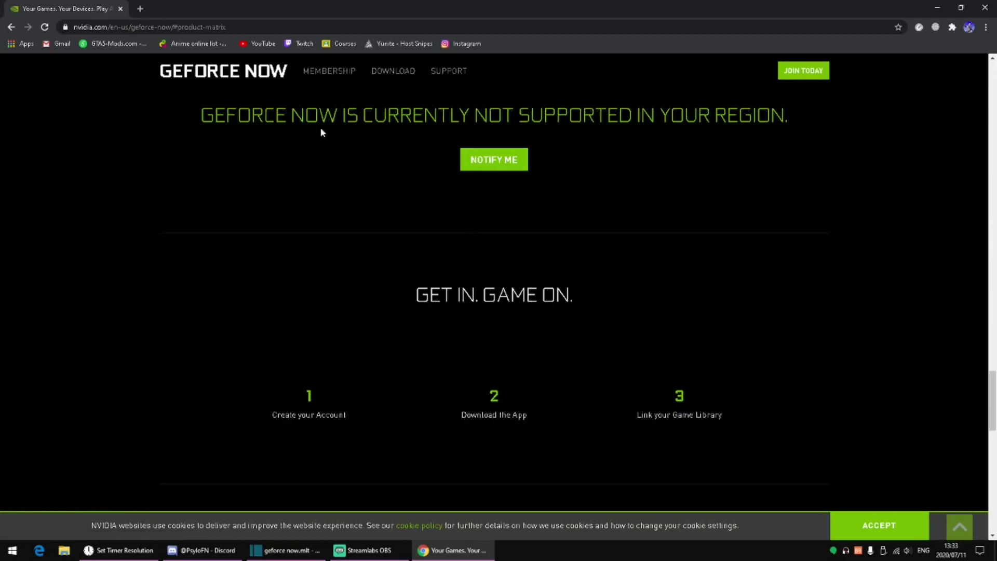
left_click_drag(214, 115, 784, 115)
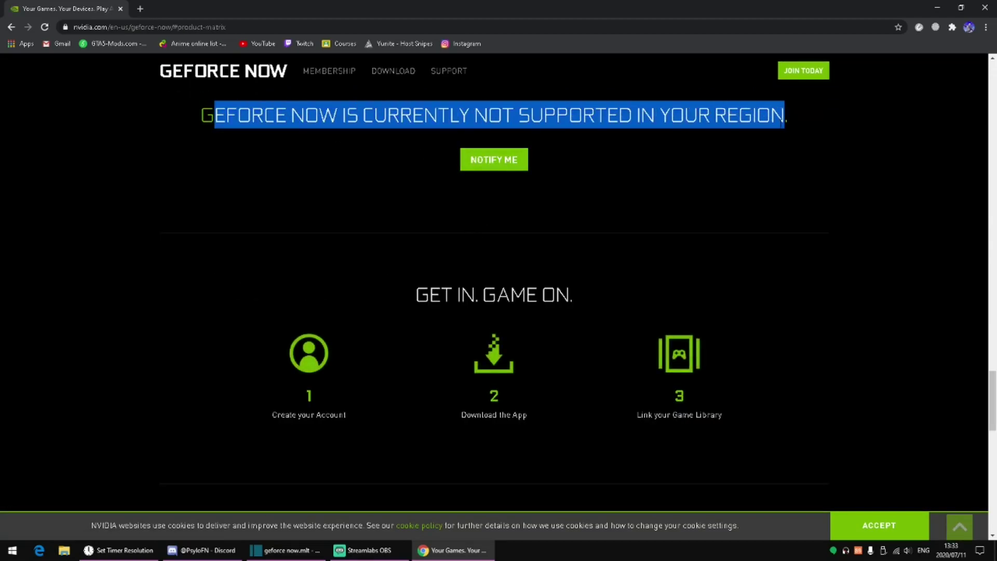
left_click(610, 115)
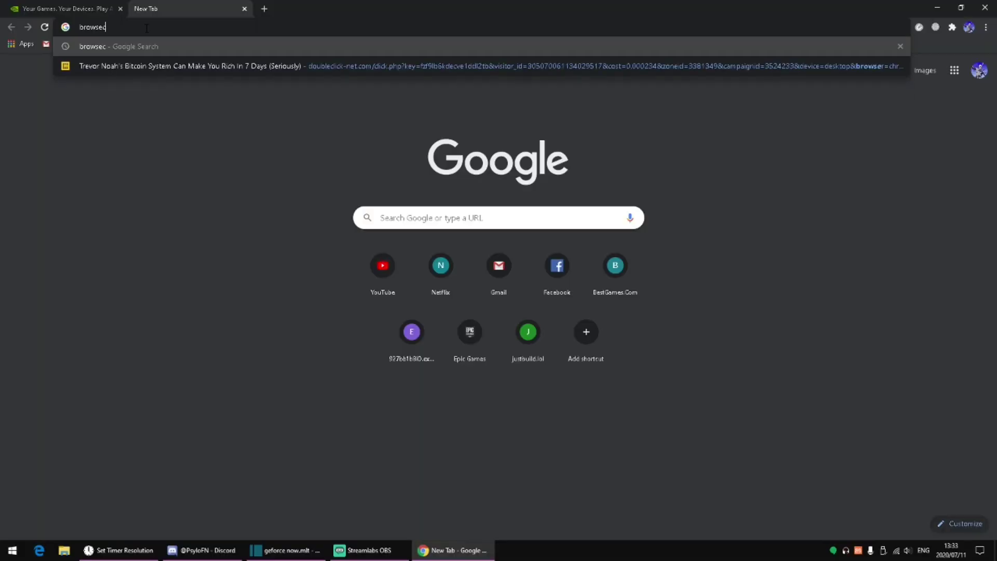
- Search for Browsec and view its Chrome Web Store listing, then close that tab
key("Return")
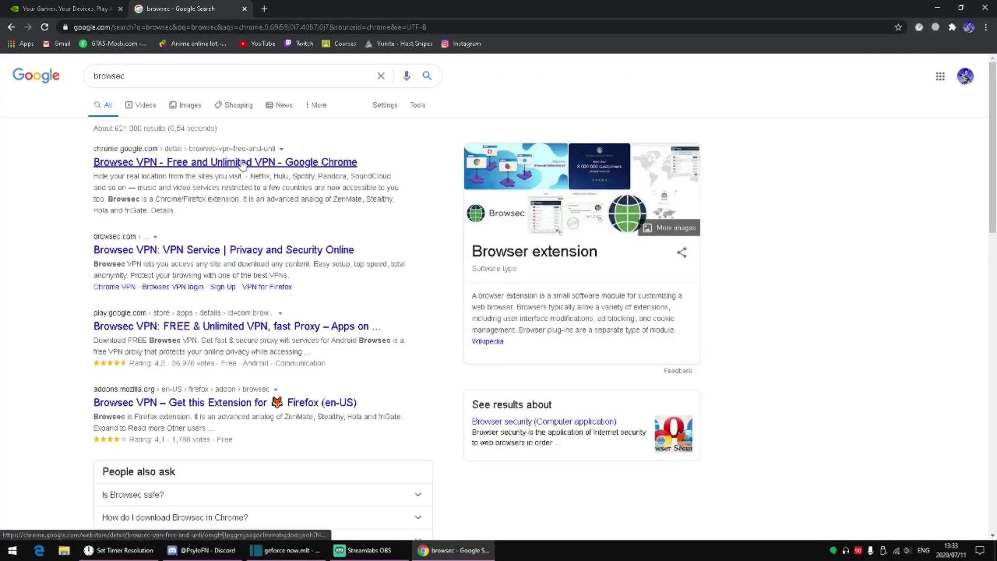
left_click(327, 164)
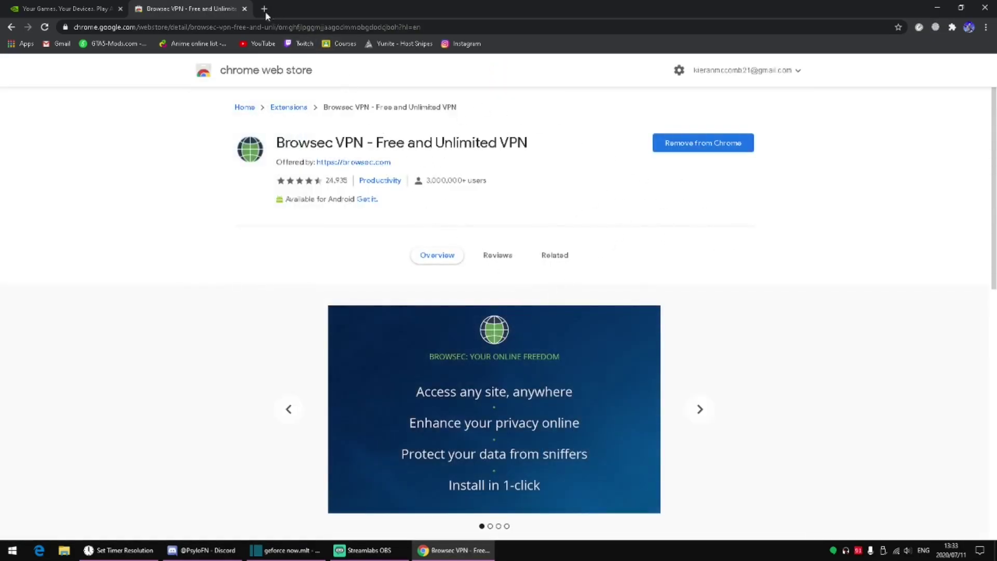
left_click(244, 9)
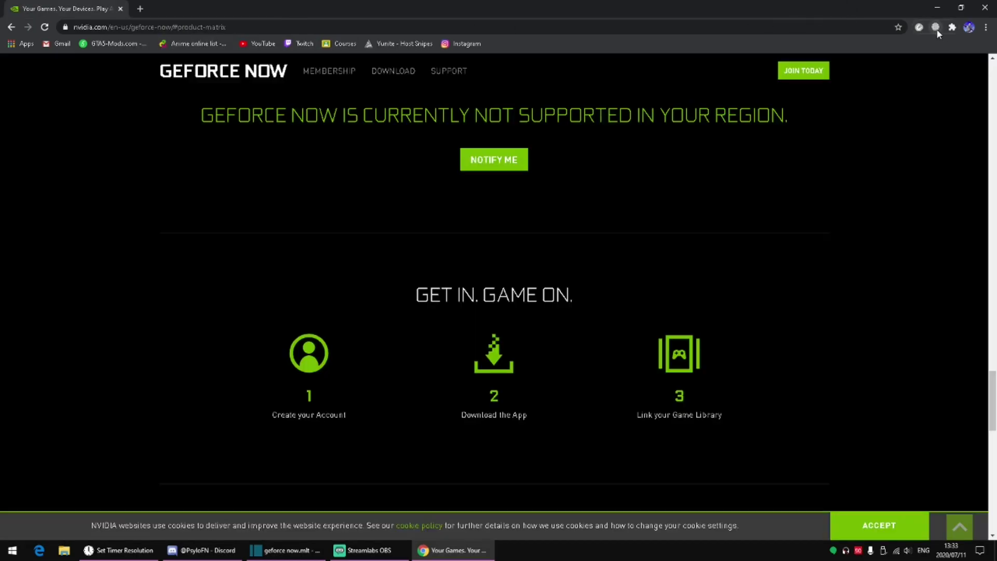
- Switch Browsec VPN on with a United States location and reload the GeForce NOW page
left_click(936, 28)
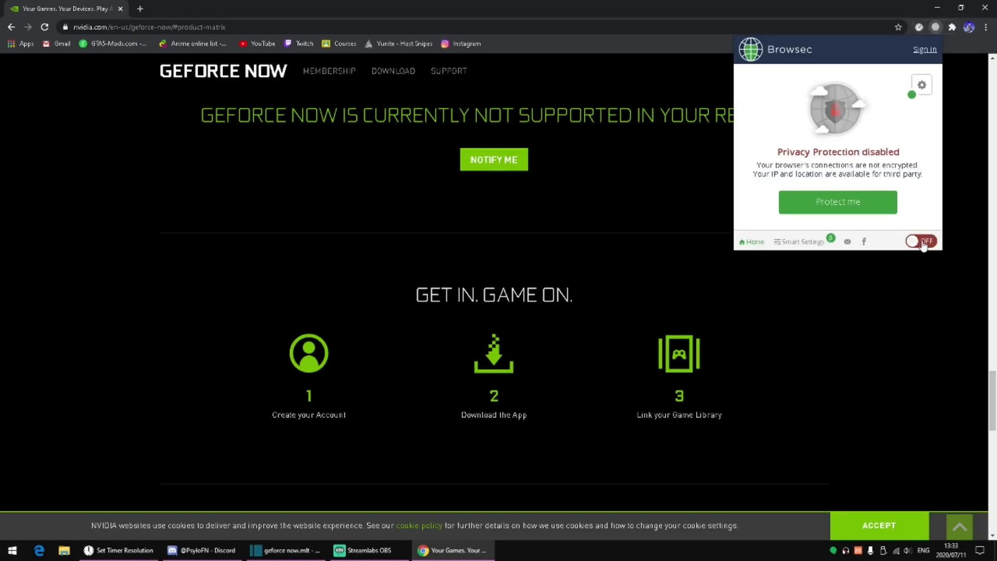
left_click(924, 241)
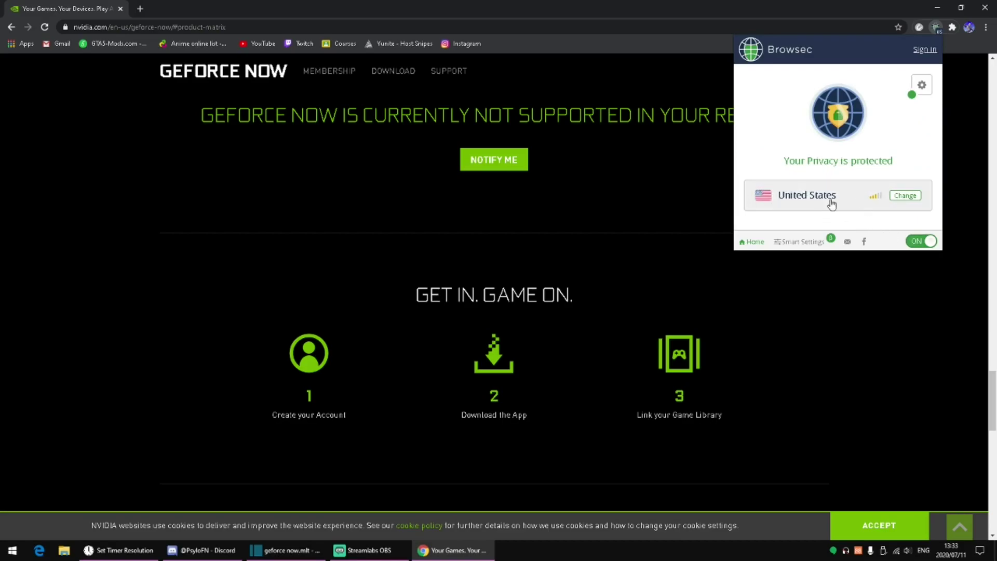
left_click(657, 184)
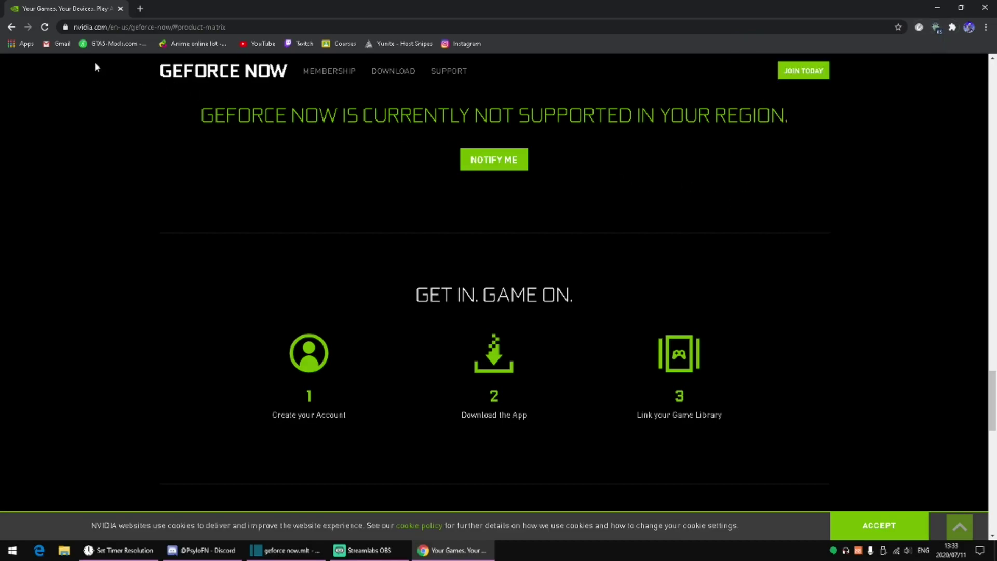
left_click(45, 28)
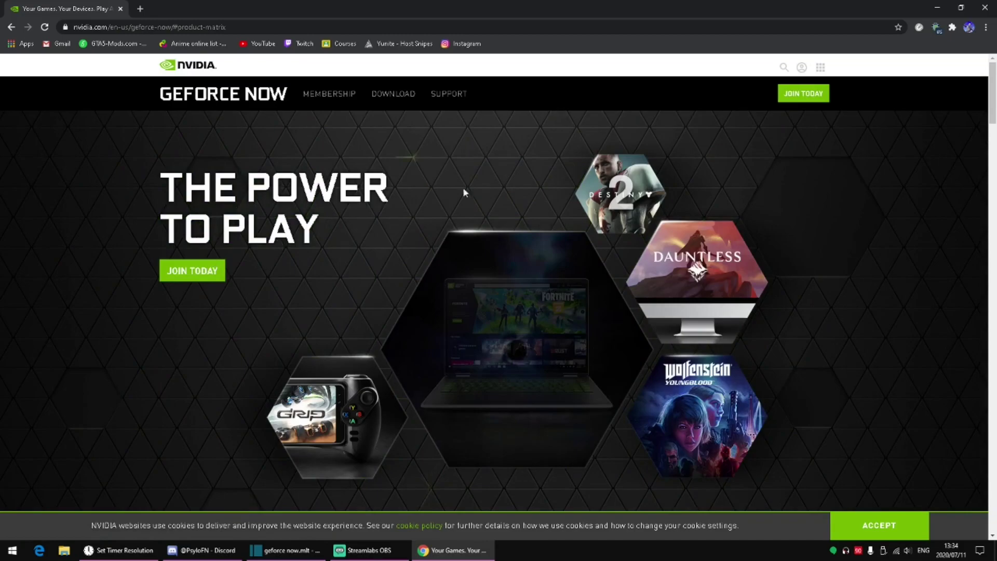
- Scroll to the Free and Founders membership plans, confirming twice that Browsec is still on
scroll(463, 193, "down", 10)
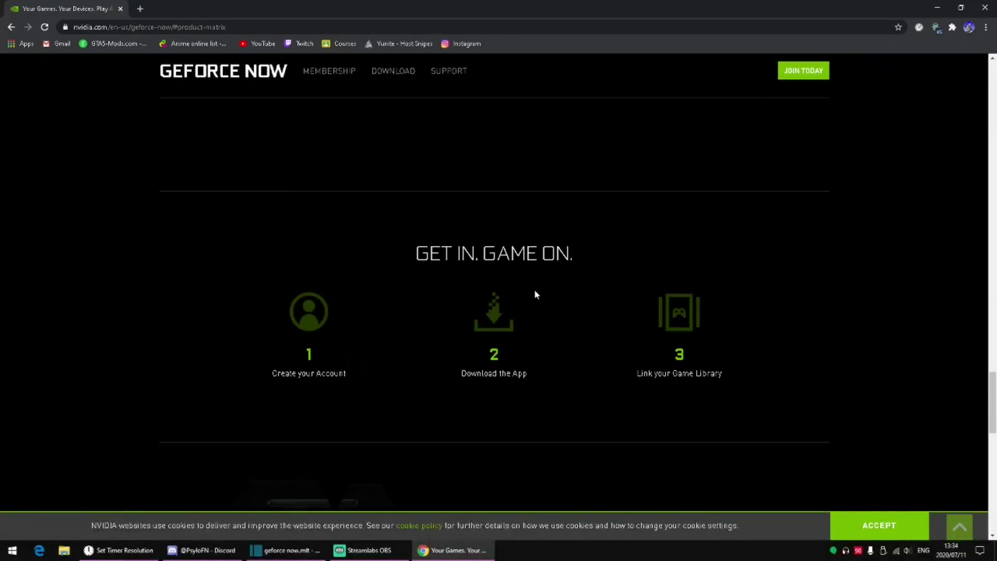
scroll(462, 325, "up", 5)
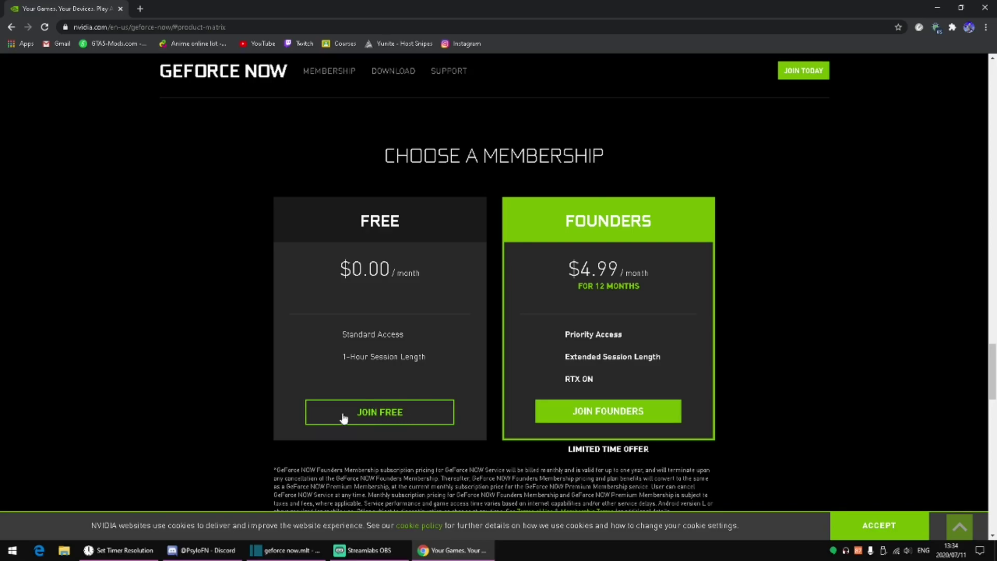
left_click(935, 29)
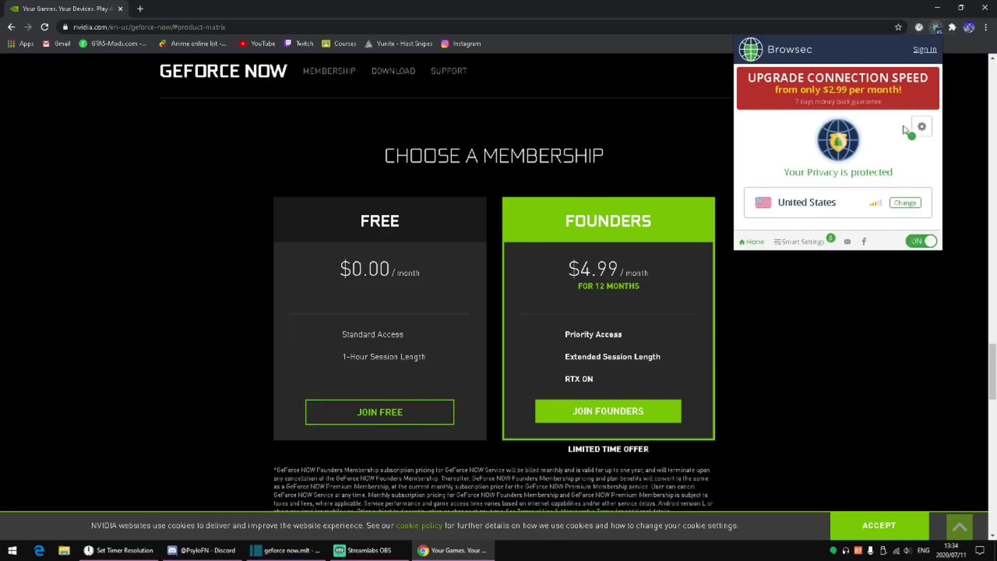
left_click(621, 158)
scroll(519, 233, "down", 2)
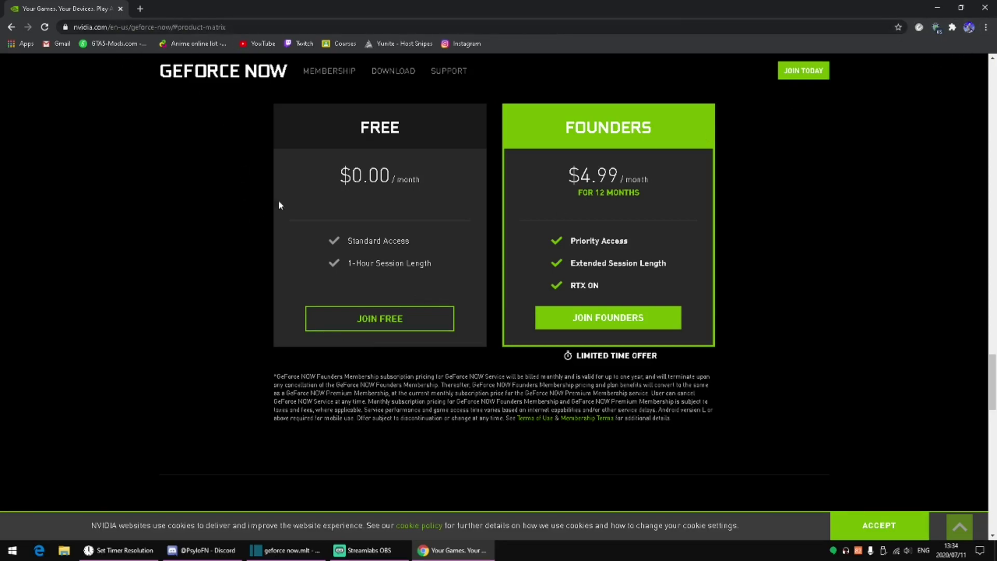
left_click(936, 27)
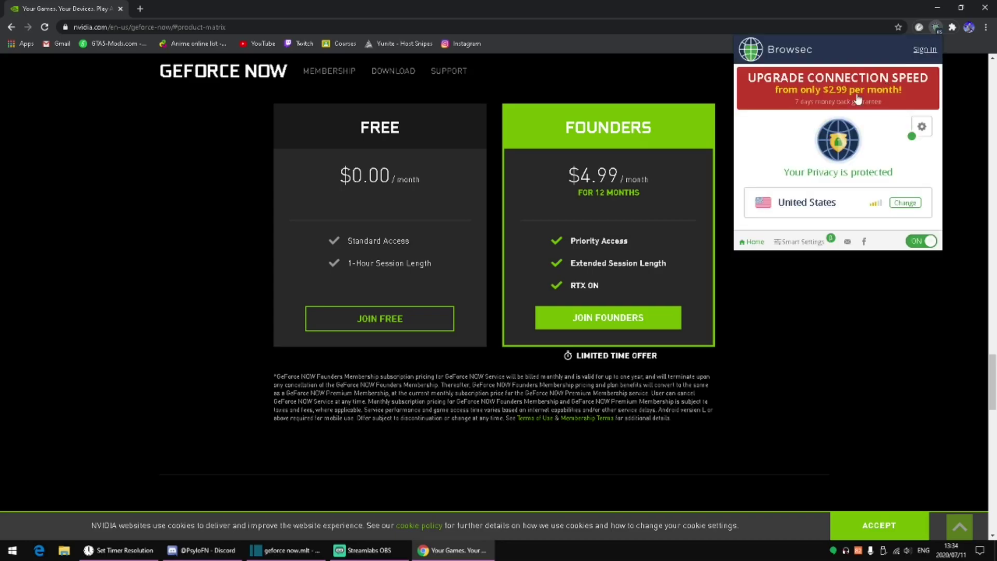
left_click(576, 97)
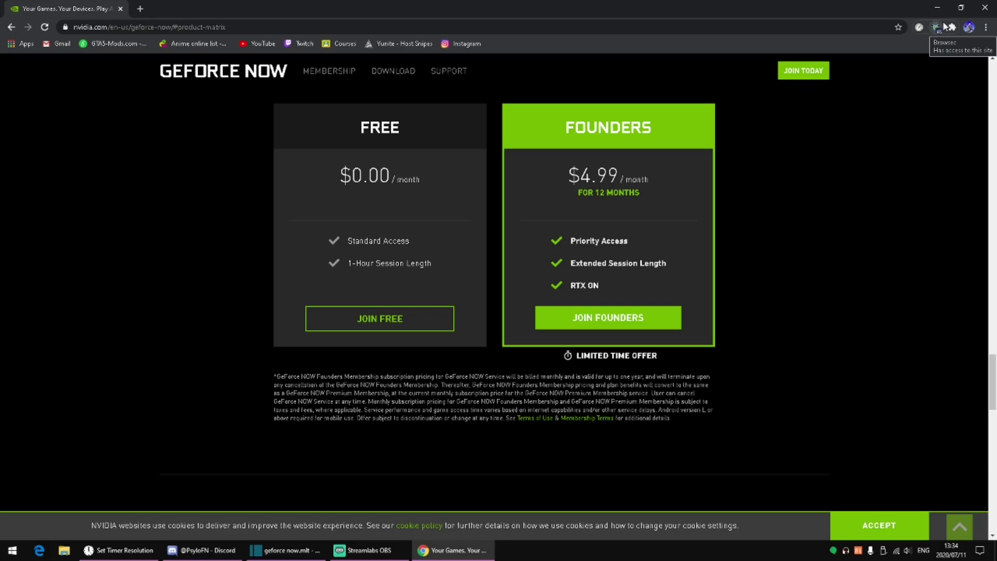
mouse_move(363, 551)
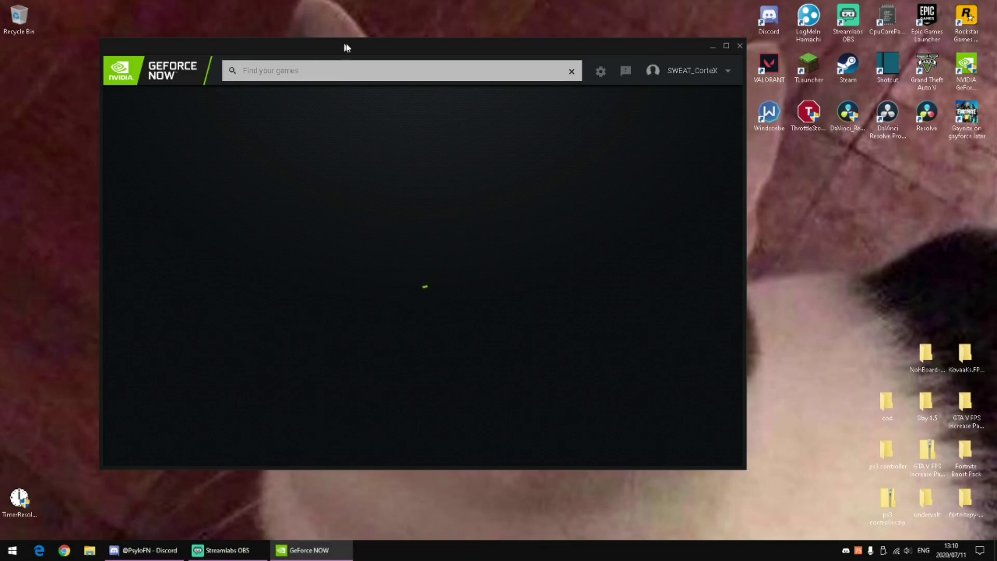
- Launch Fortnite from the GeForce NOW library so the network test starts, then minimize the library
left_click_drag(346, 47, 376, 35)
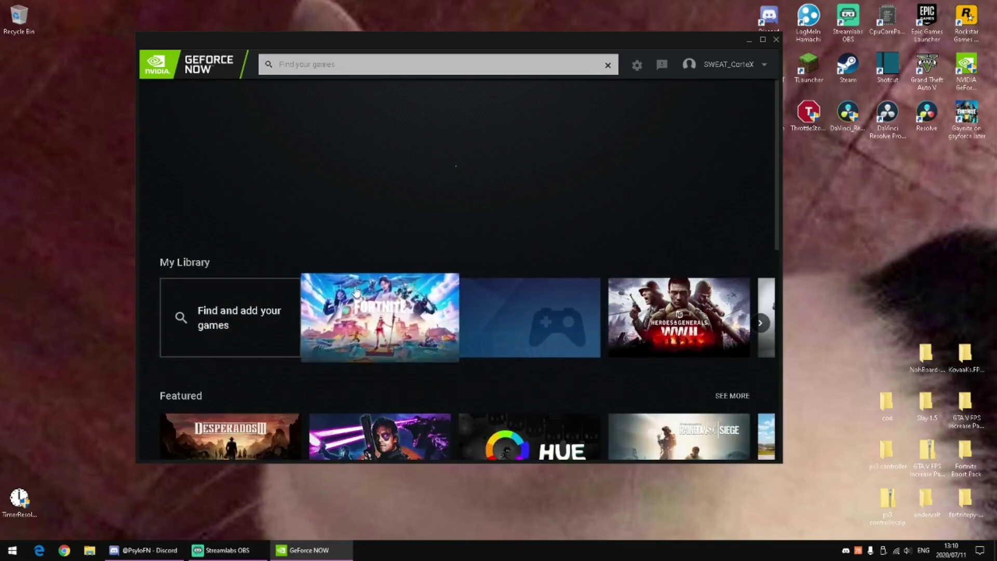
mouse_move(402, 332)
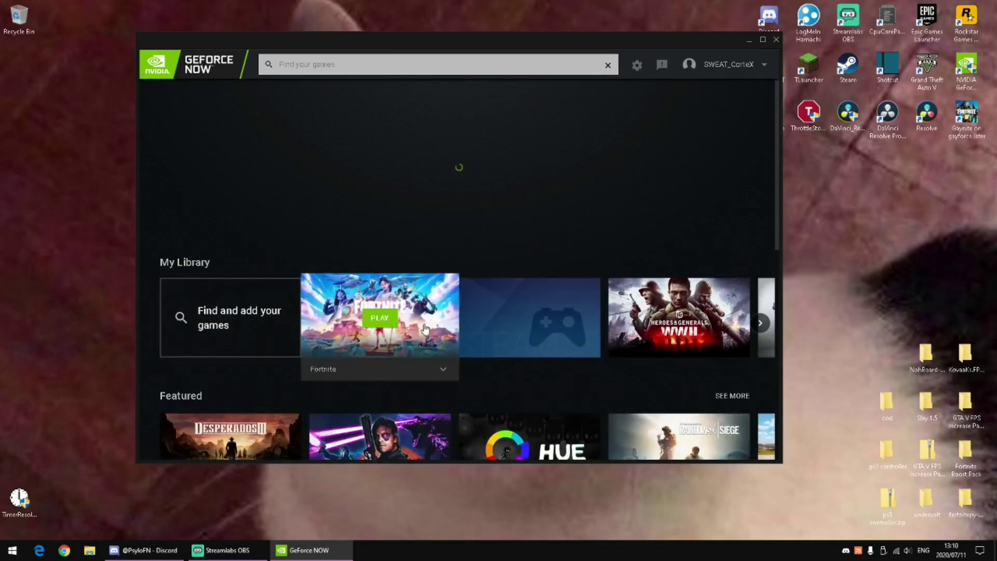
left_click(380, 318)
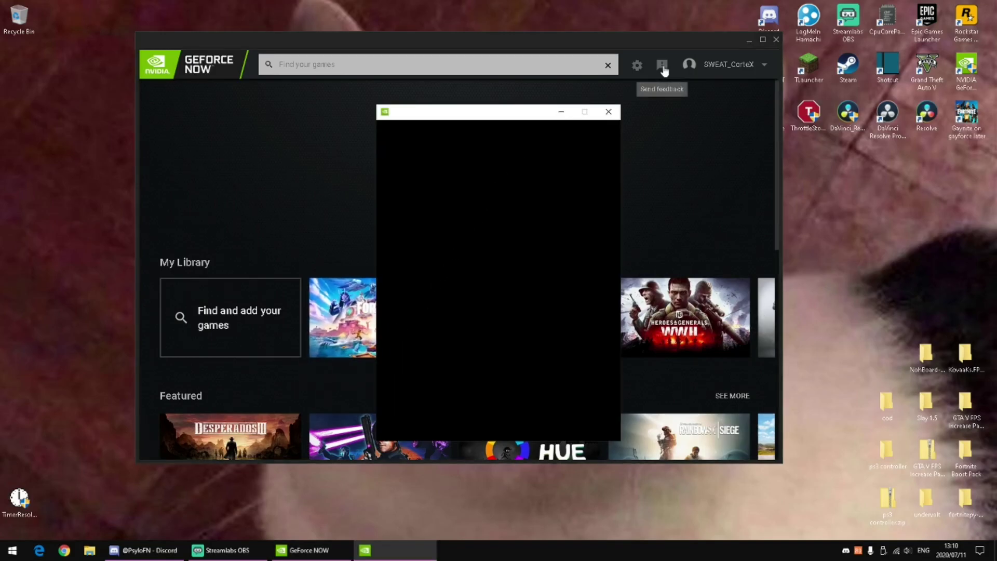
left_click(749, 40)
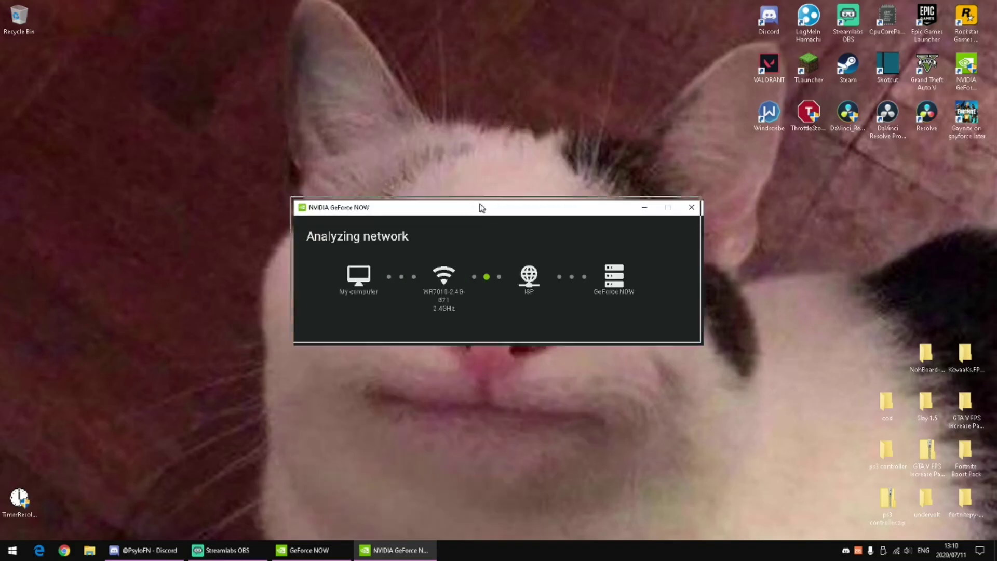
- Continue past the failed network test and close the 'not available in your region' error
mouse_move(467, 199)
left_mouse_down()
mouse_move(487, 200)
mouse_move(478, 200)
left_mouse_up()
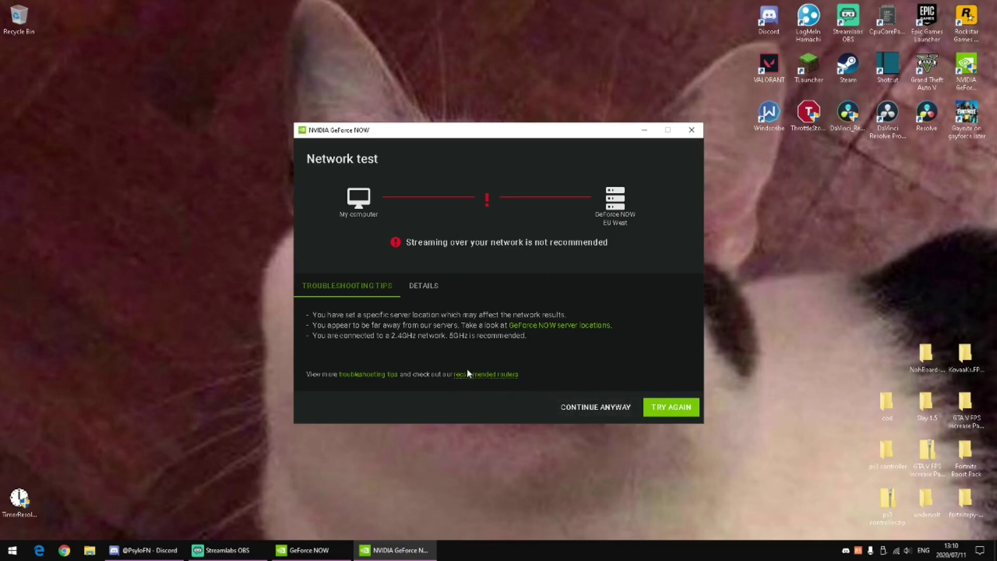
left_click(596, 408)
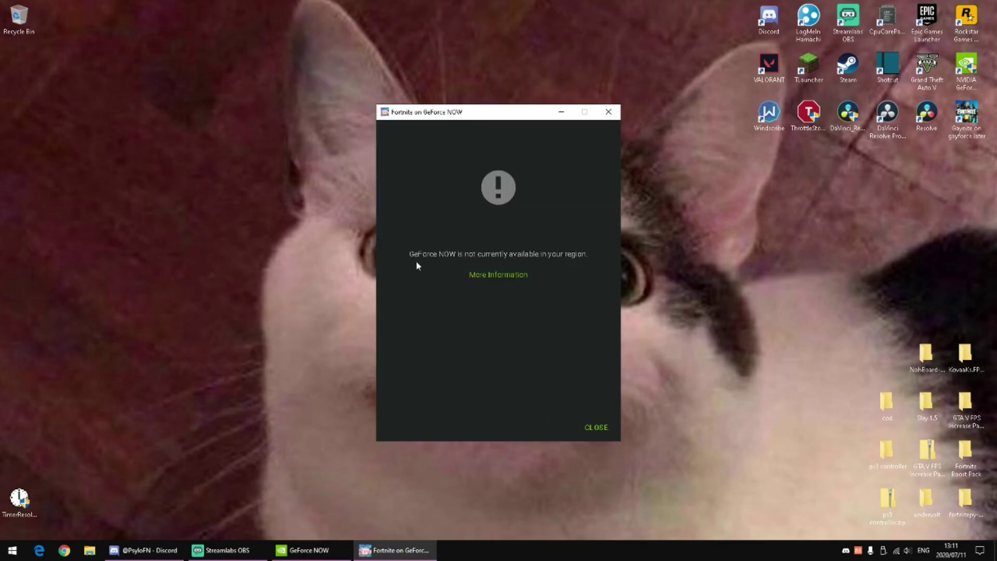
left_click(597, 432)
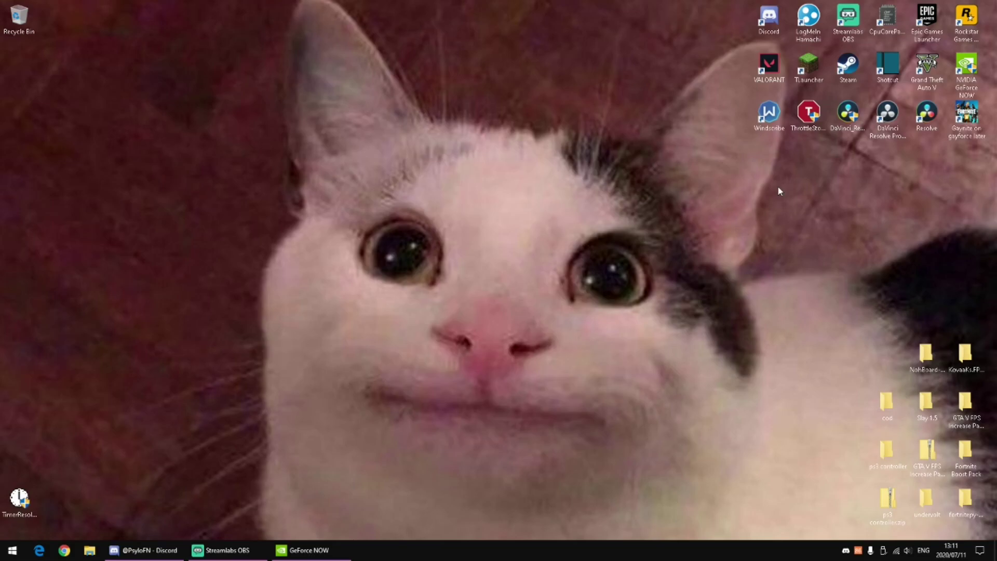
- Launch Windscribe and connect it to the United Kingdom's London Custard server
left_click(766, 117)
double_click(766, 116)
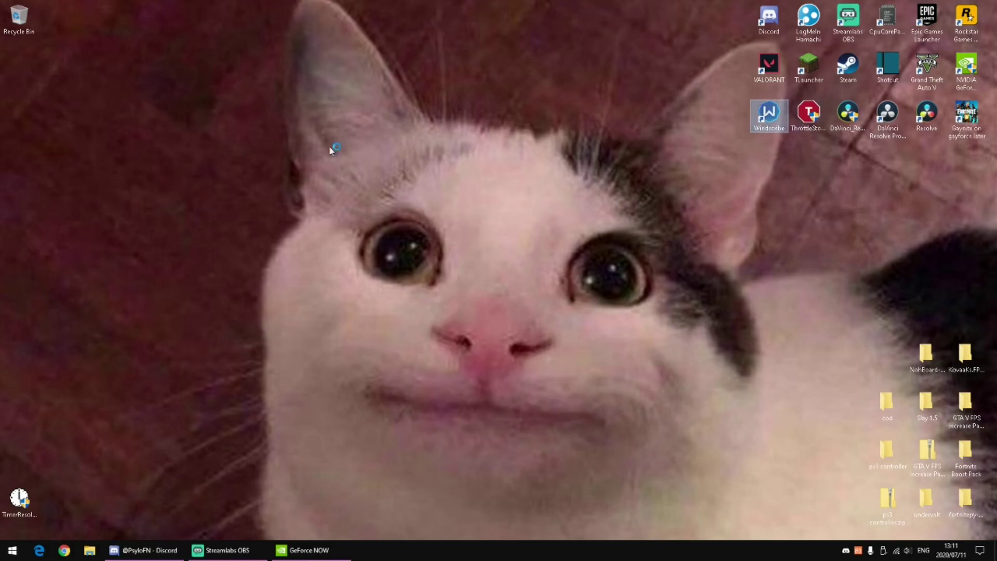
left_click_drag(504, 145, 148, 433)
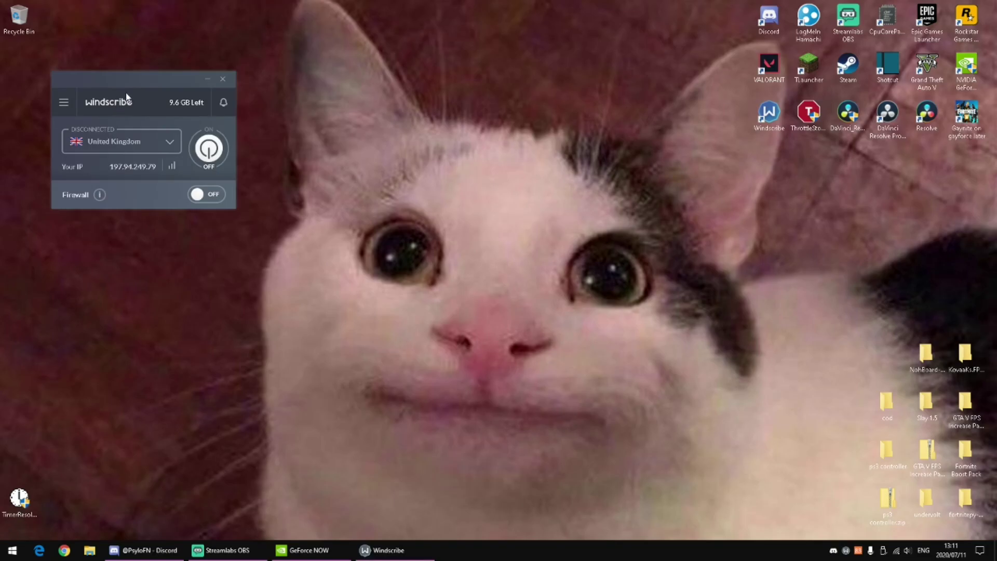
left_click_drag(128, 99, 262, 150)
left_click(281, 203)
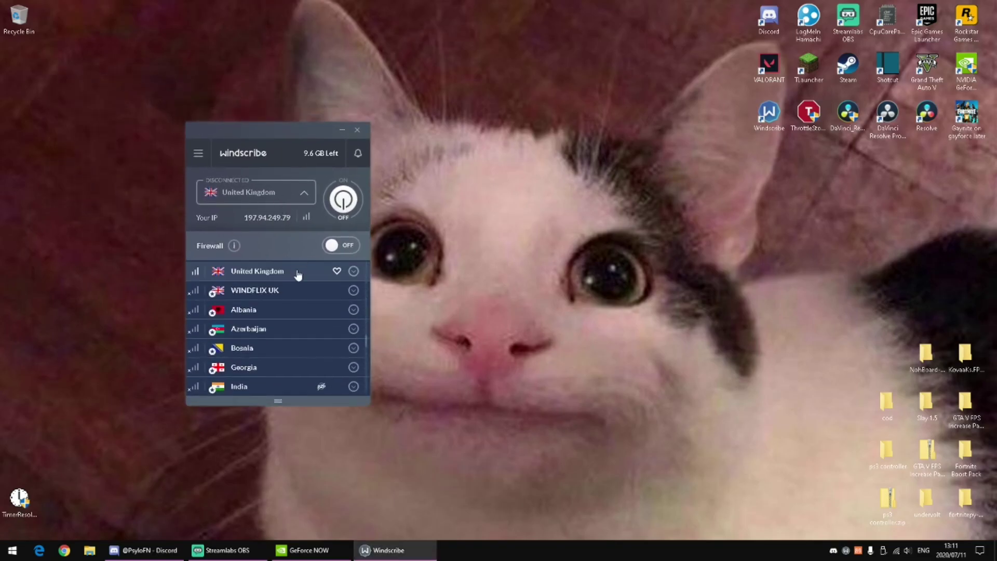
left_click(354, 273)
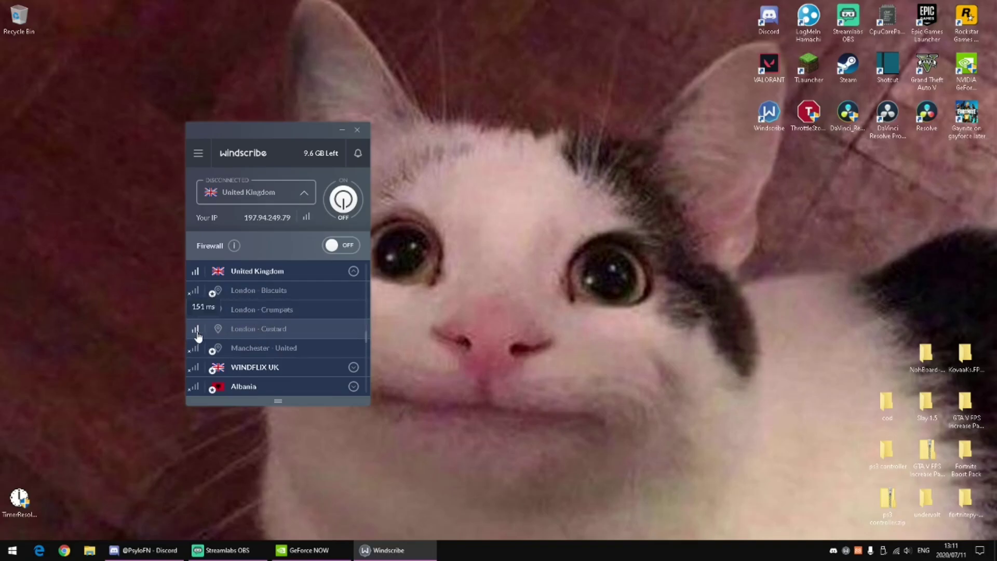
mouse_move(196, 315)
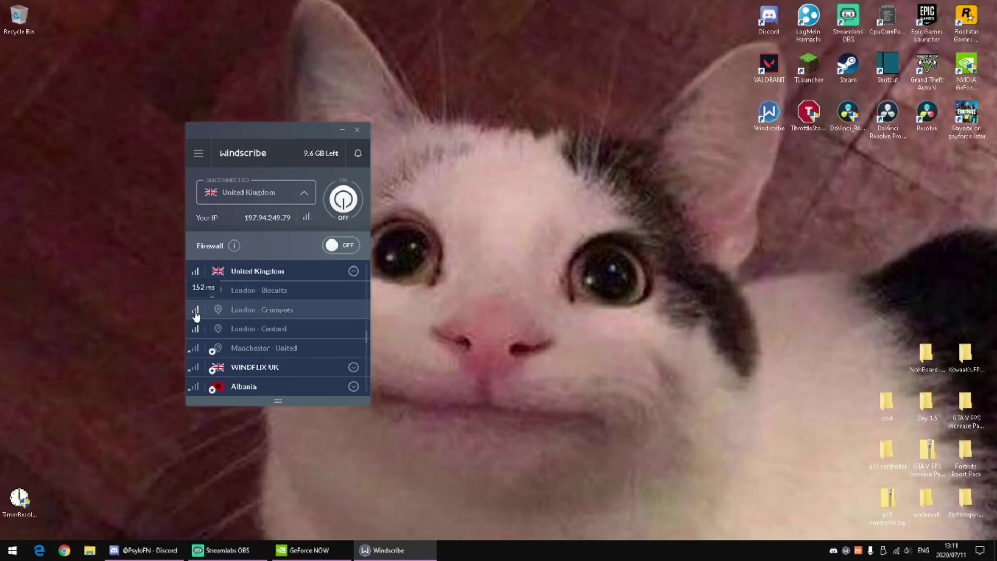
mouse_move(197, 334)
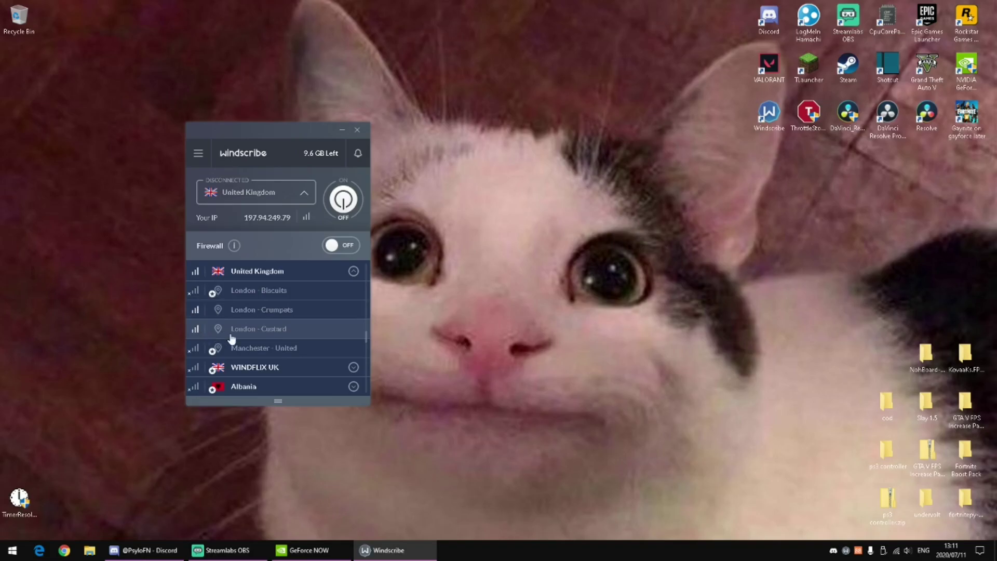
left_click(198, 329)
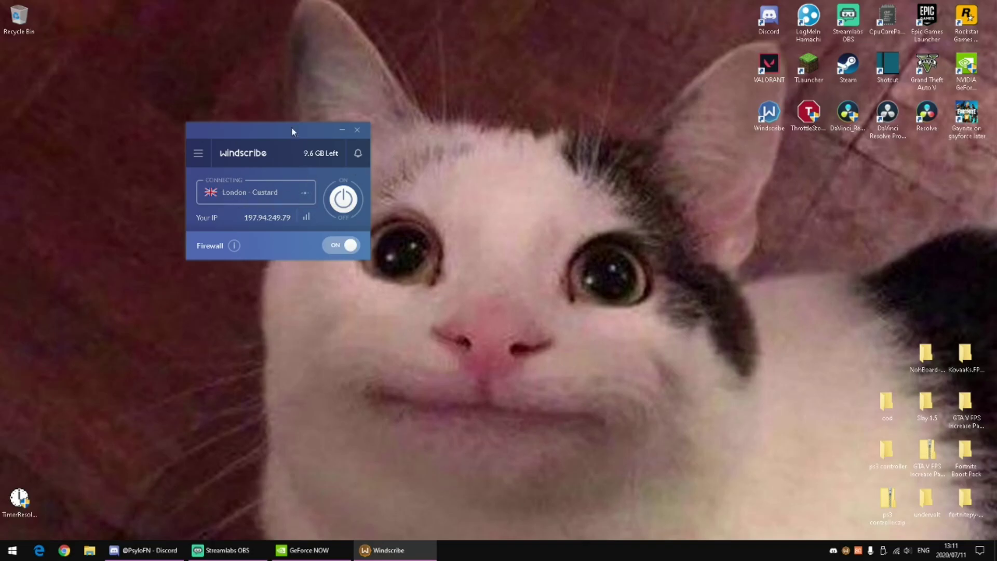
left_click_drag(269, 131, 190, 81)
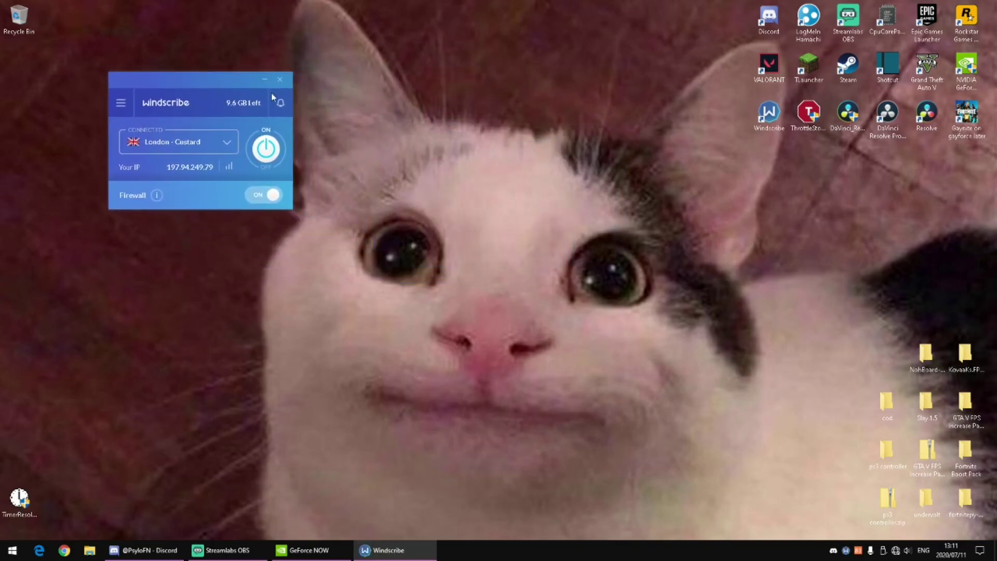
left_click(723, 222)
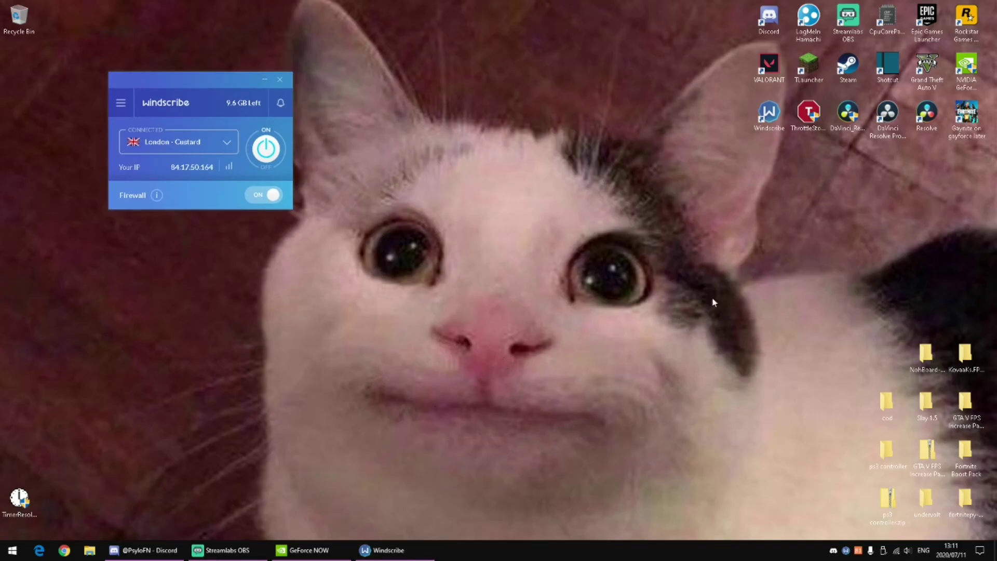
- Start Fortnite on GeForce NOW, then disconnect and quit Windscribe while it queues
left_click(972, 117)
double_click(972, 117)
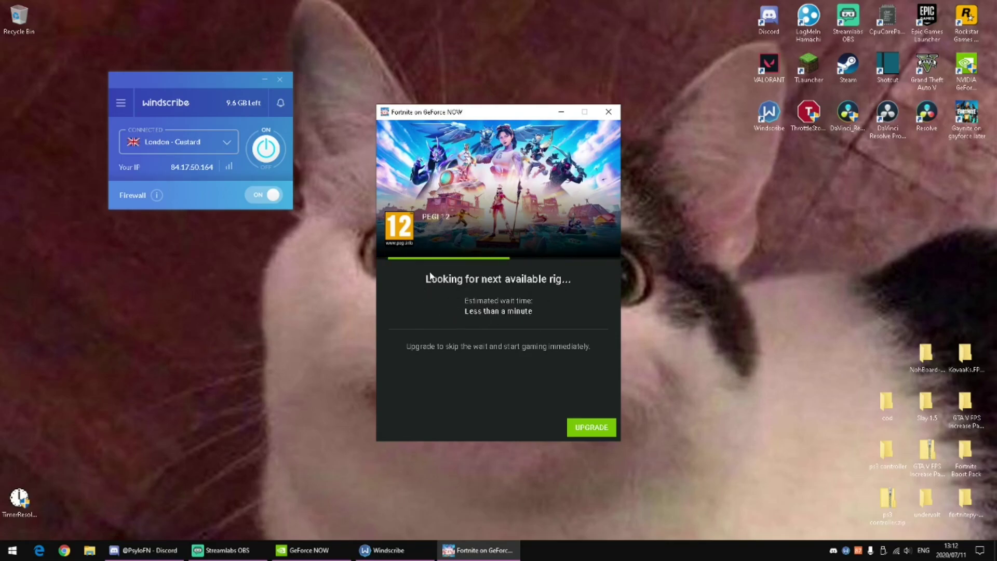
left_click(266, 148)
left_click(280, 79)
left_click(221, 156)
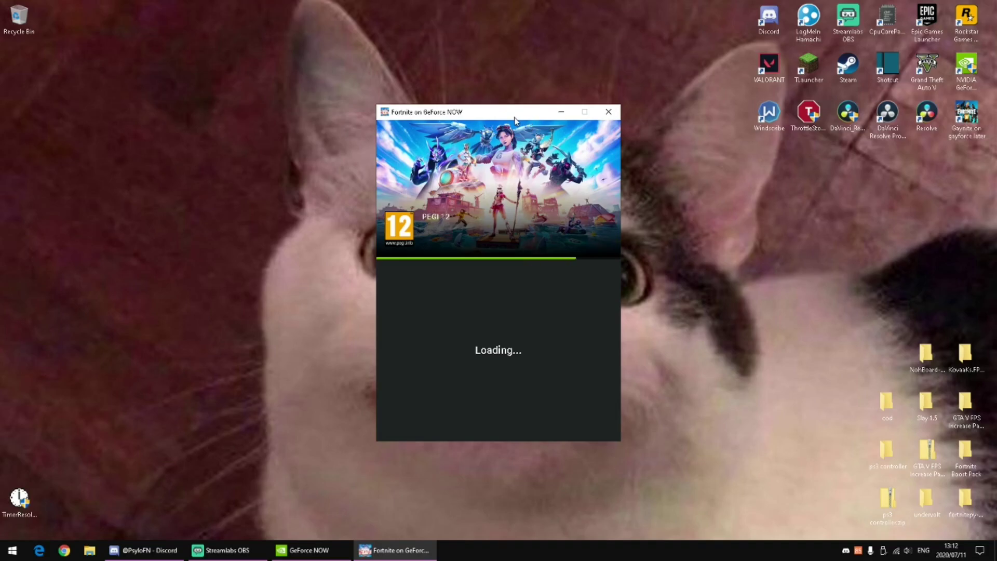
- Wait for Fortnite to load into the Creative lobby, nudging its window slightly upward
left_click_drag(514, 121, 517, 108)
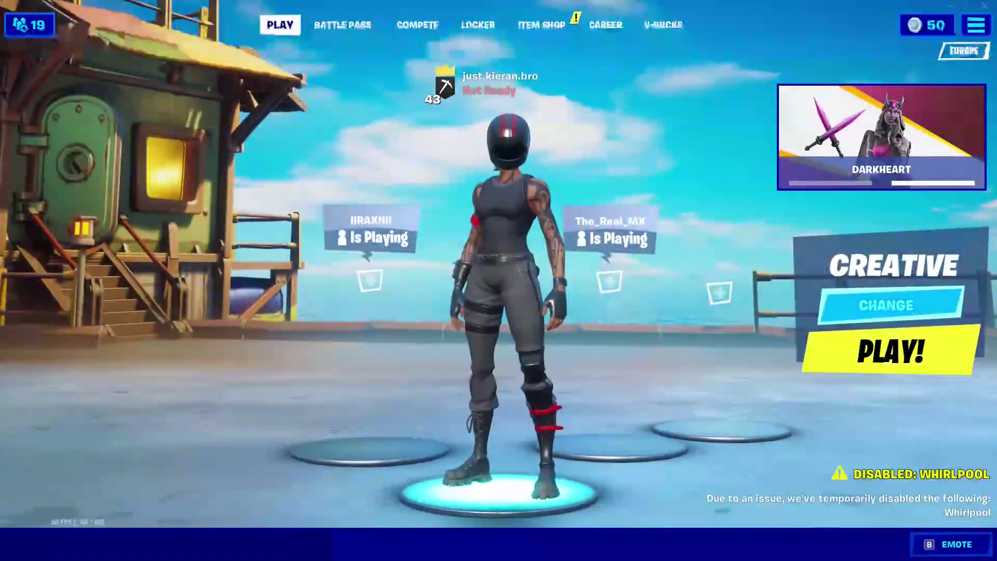
- Look over Fortnite's general game settings, such as matchmaking region, and return to the lobby
key("Escape")
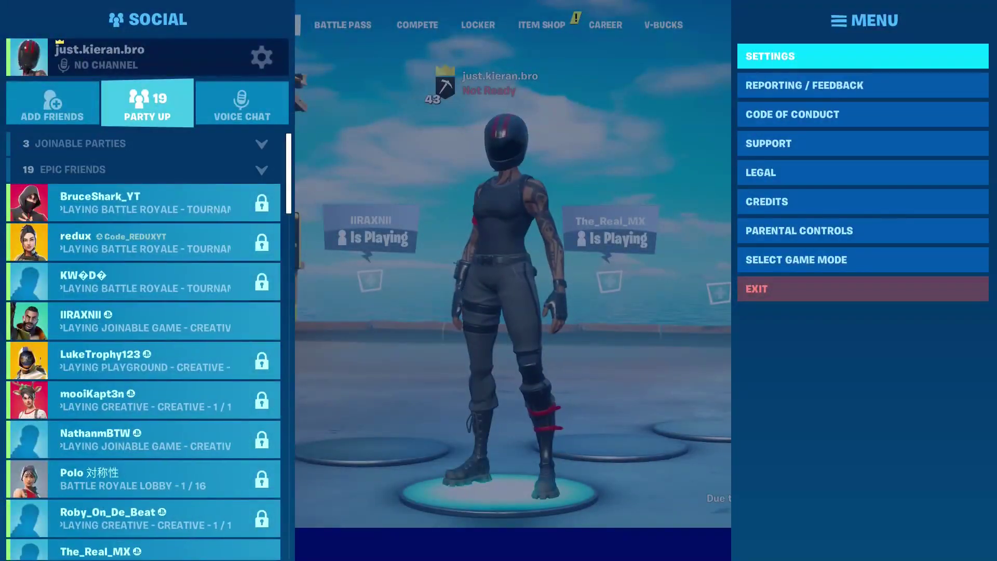
key("Return")
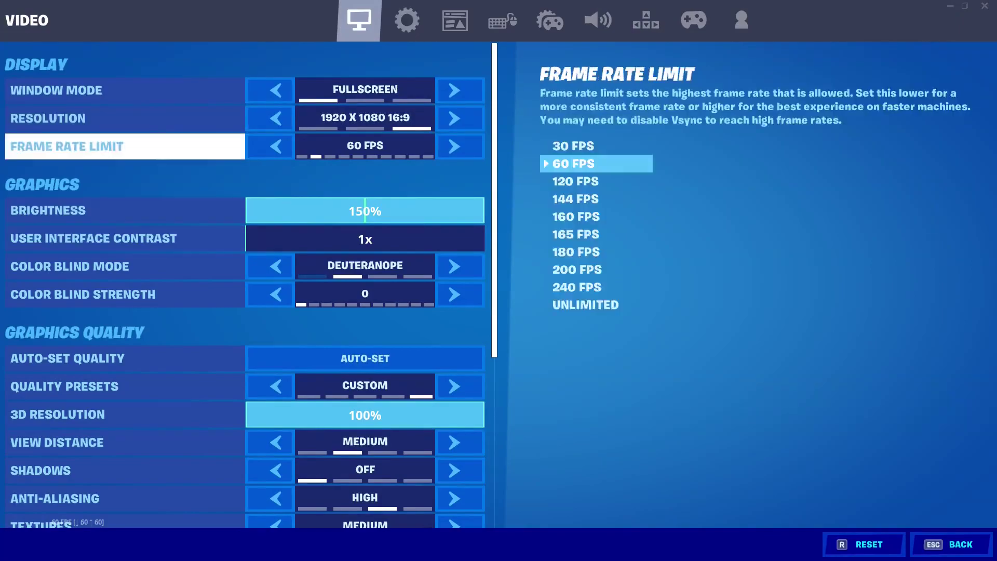
left_click(407, 21)
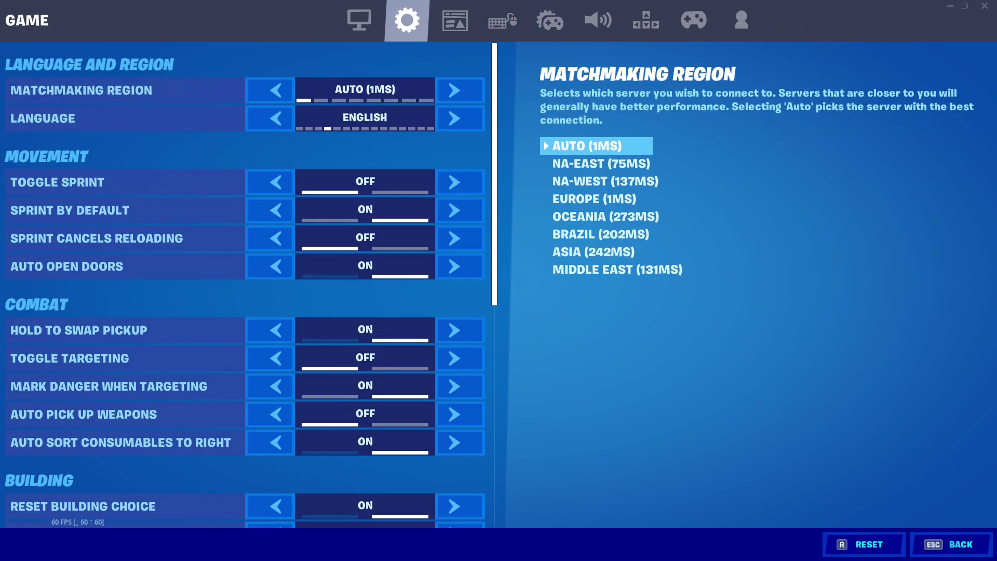
key("Escape")
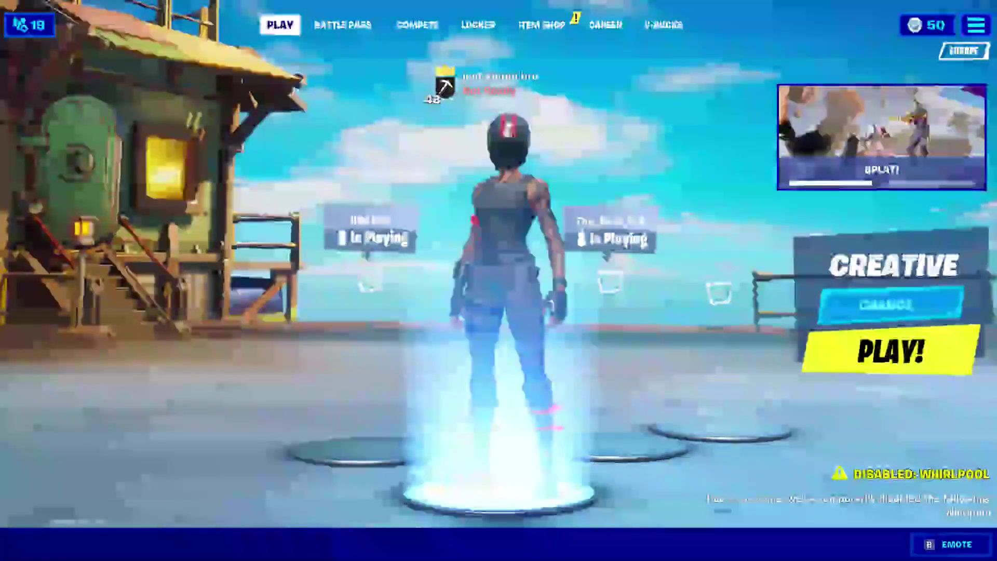
- Turn NET DEBUG STATS on in the Game UI settings and apply it
key("Escape")
key("Return")
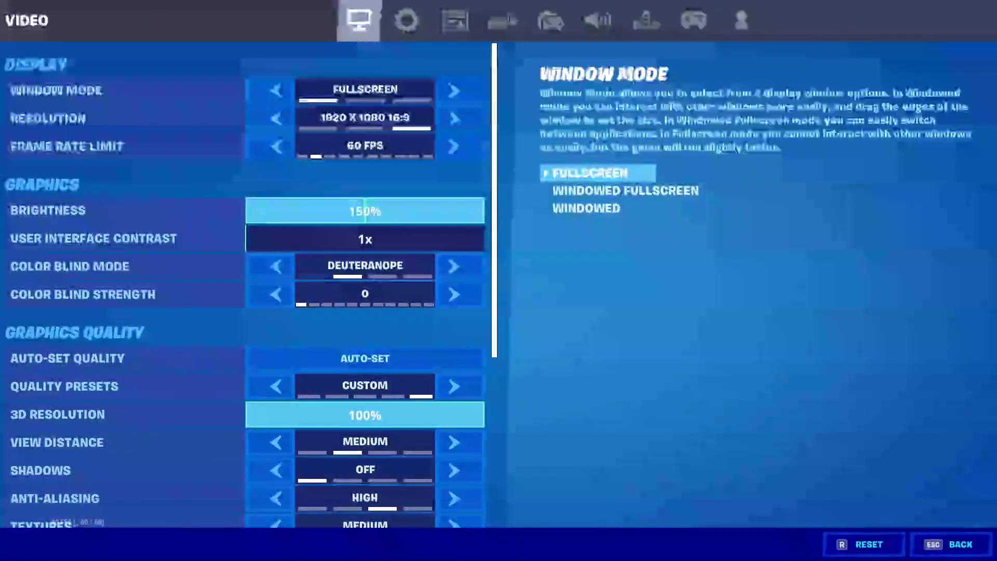
key("e")
key("e")
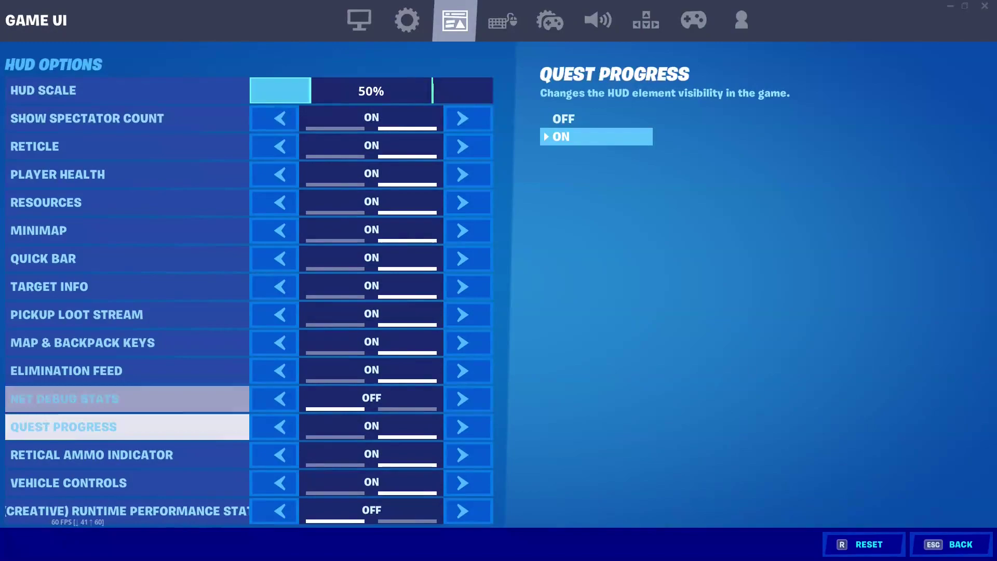
left_click(462, 399)
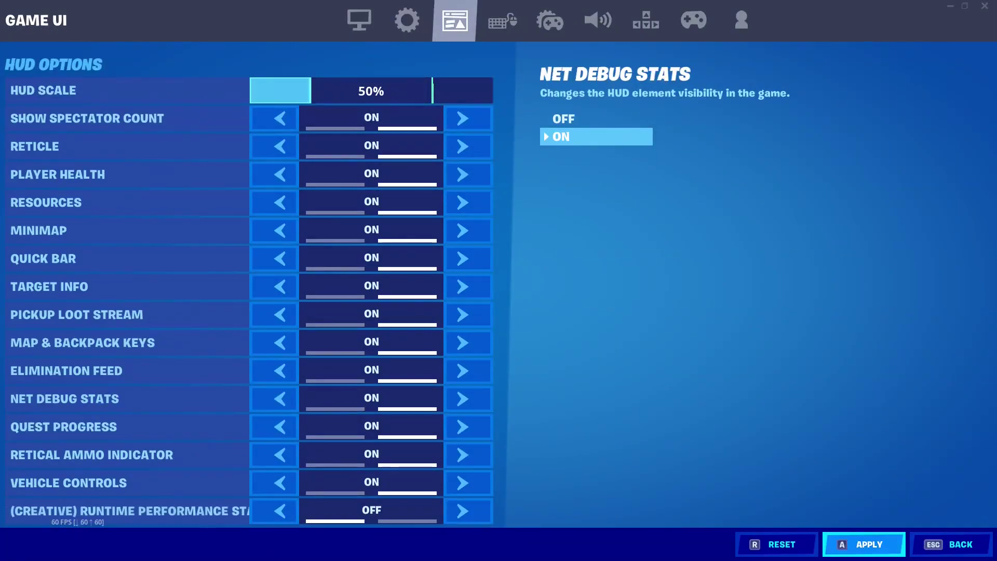
left_click(864, 544)
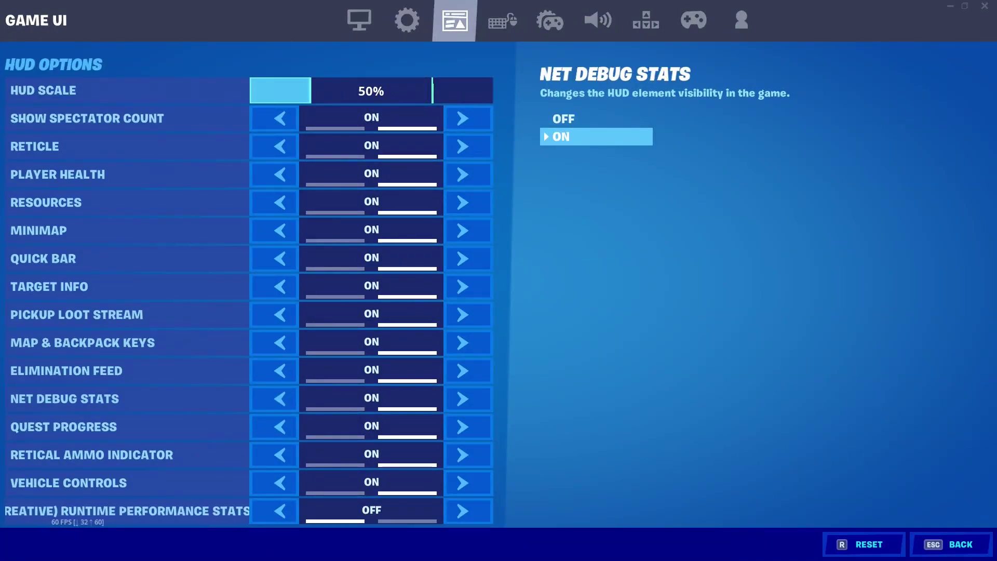
key("Escape")
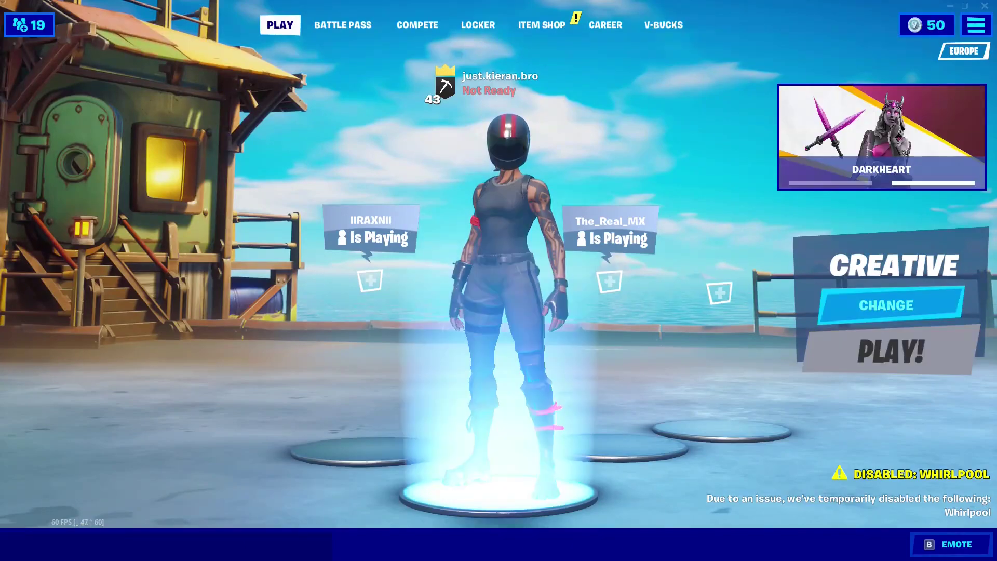
- Launch into the Creative game, deploy the Wet Paint glider and run toward the ice ramps
key("Return")
key("Return")
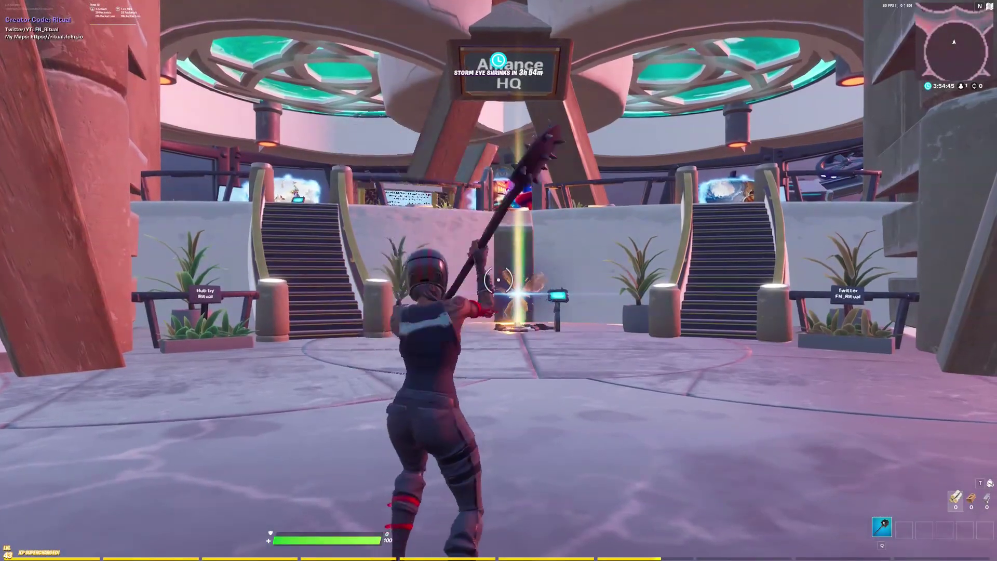
key("w")
key("w")
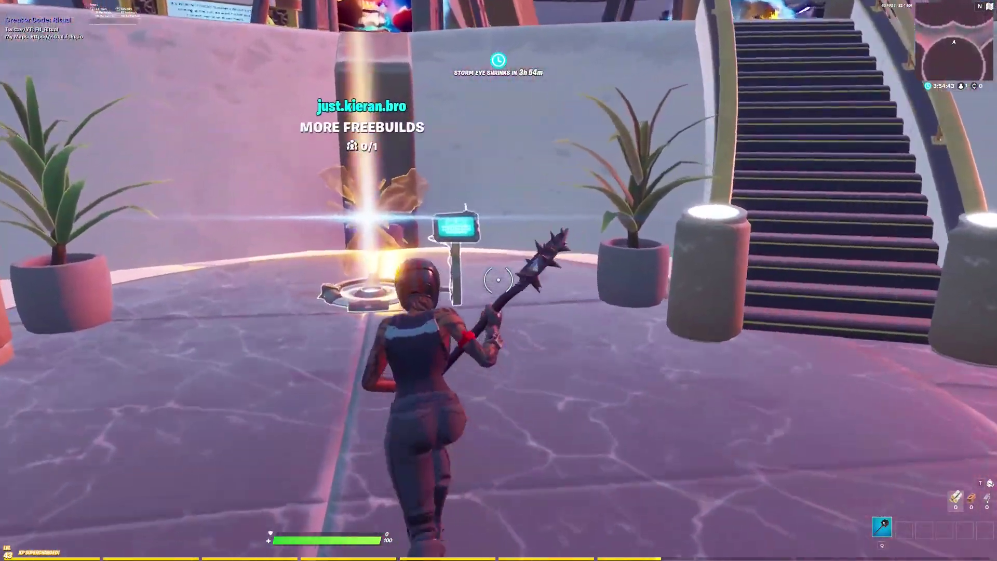
key("w")
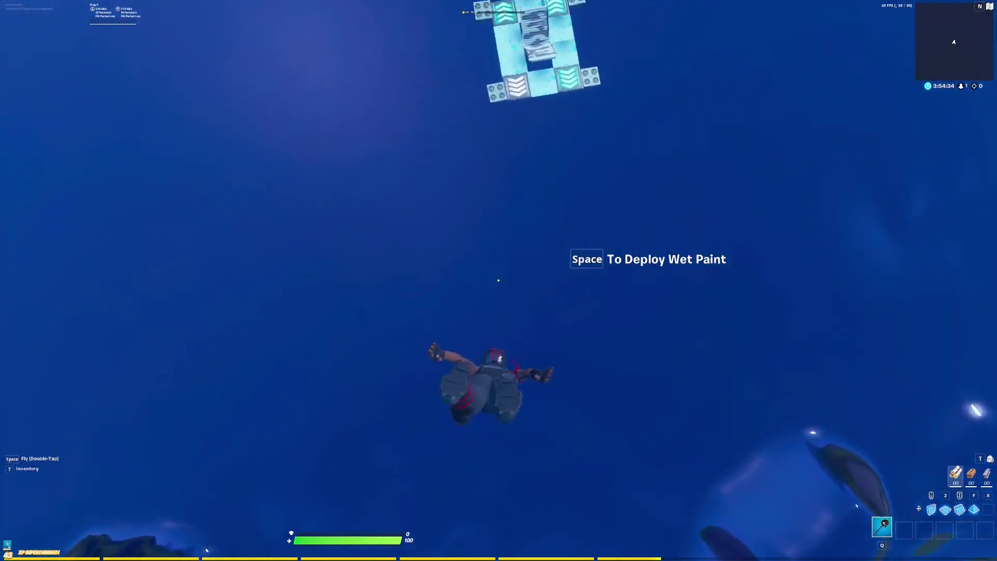
key("space")
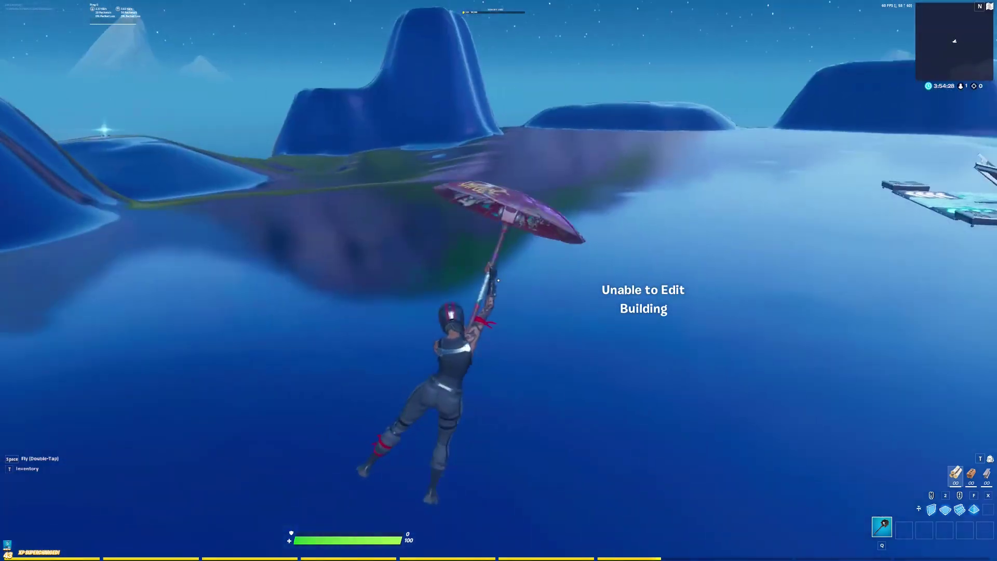
key("w")
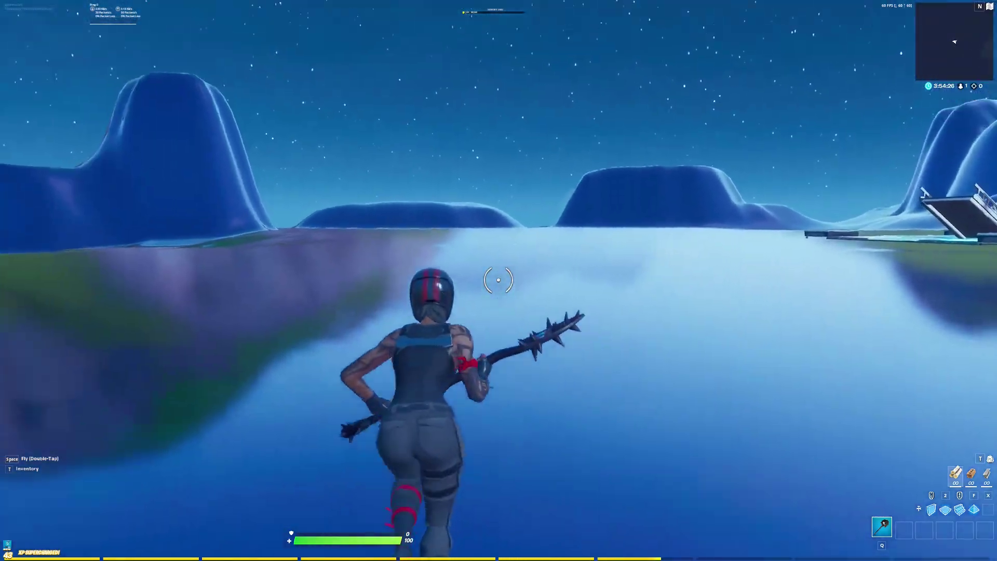
- Climb the ice ramps, placing a ramp piece and an ice wall
key("q")
key("w")
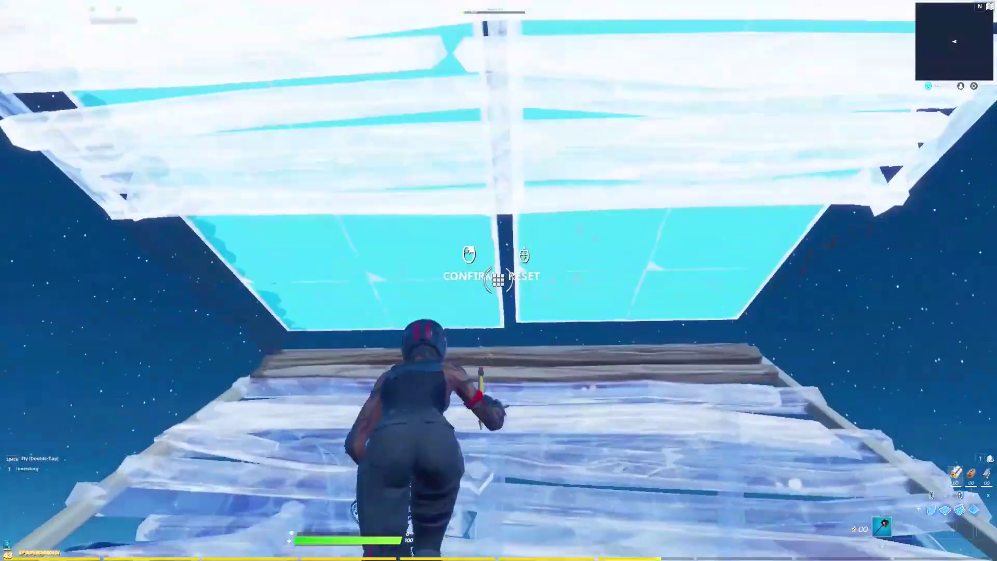
key("w")
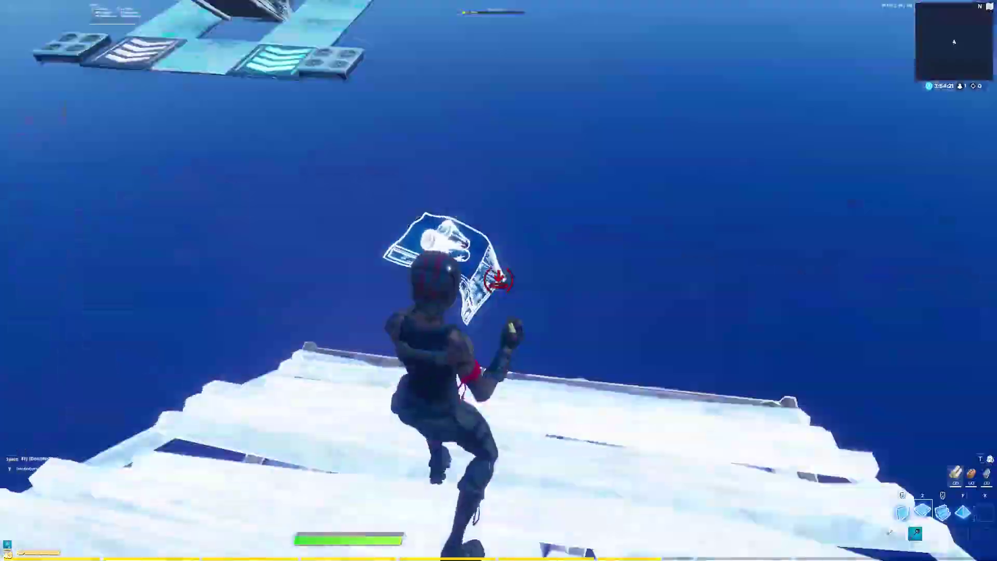
key("w")
left_click(499, 281)
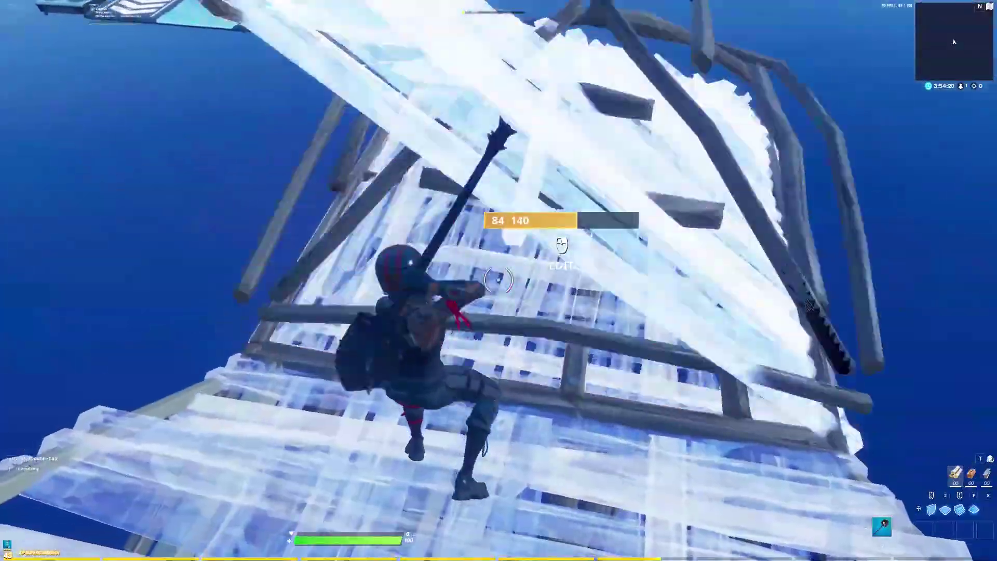
key("w")
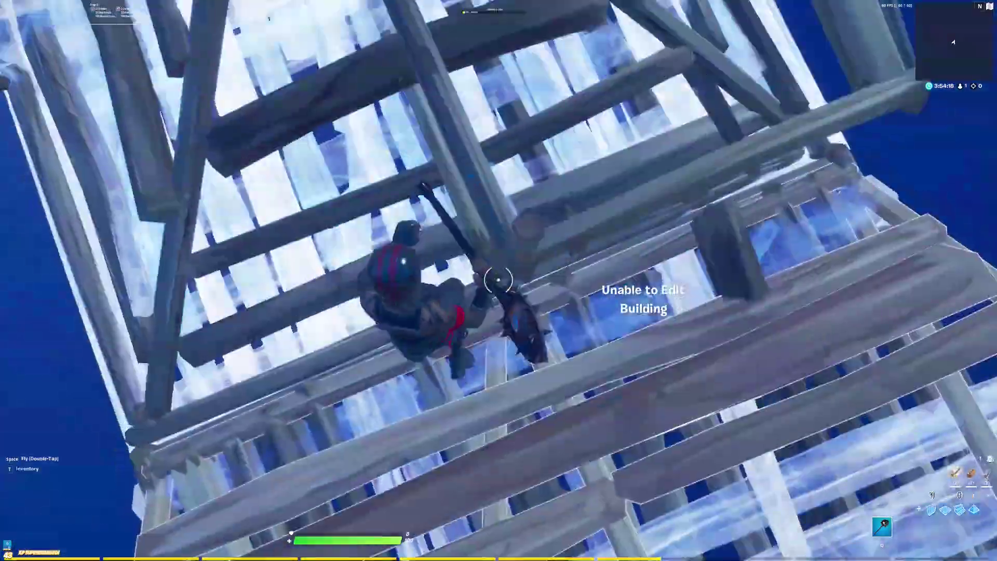
left_click(498, 281)
- Place two wooden ramps and an ice floor, then head for the wooden ramp structure
key("q")
key("w")
left_click(498, 280)
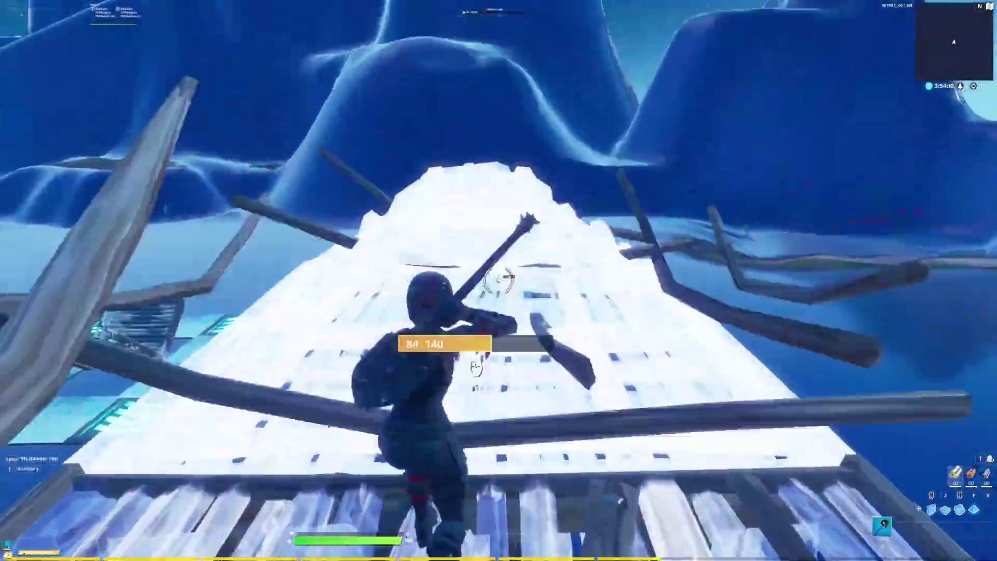
left_click(498, 281)
key("w")
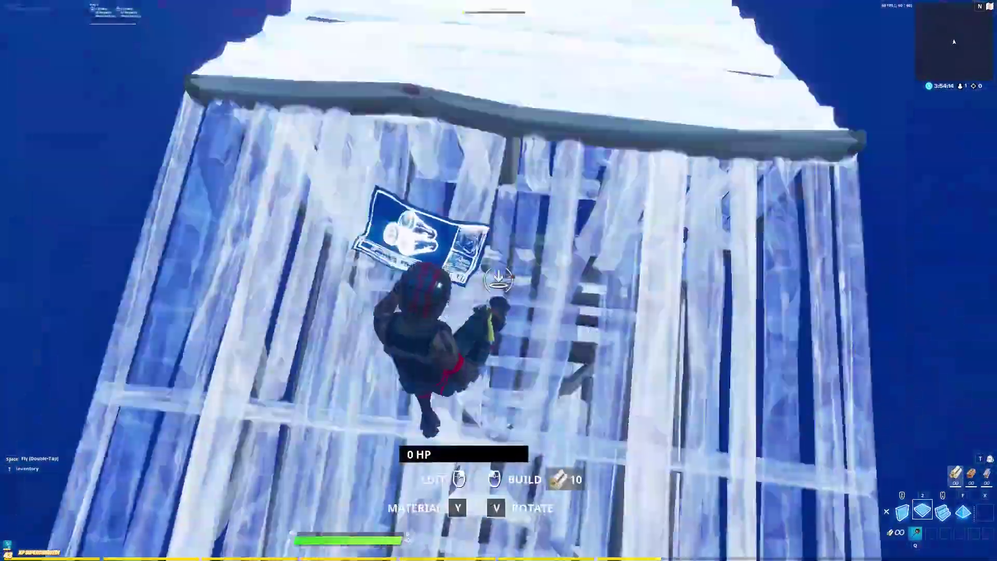
left_click(498, 281)
key("q")
key("w")
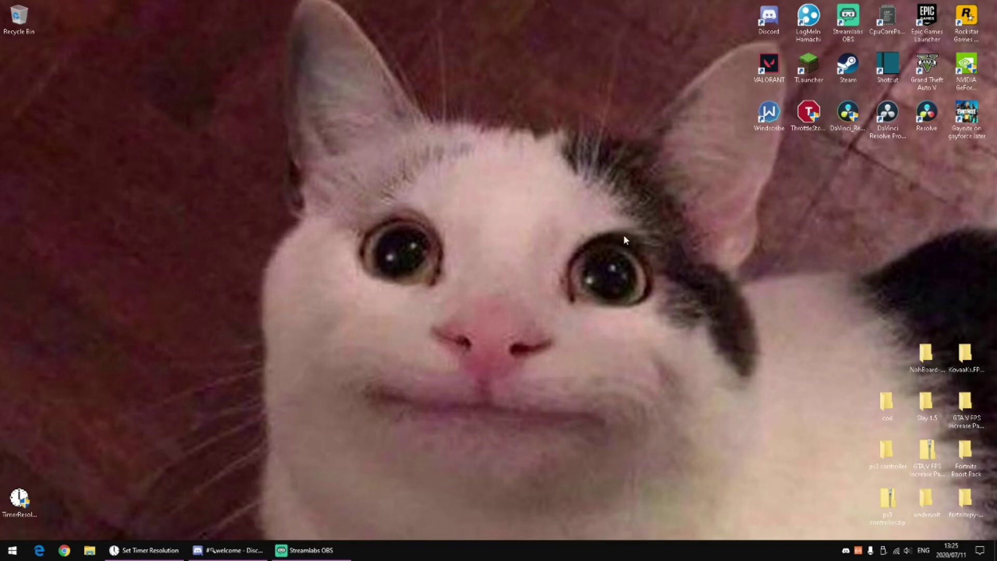
- Check the GeForce NOW shortcut's Details, Security and General properties, leaving Read-only unticked, and close with OK
left_click_drag(662, 159, 581, 282)
left_click(977, 67)
right_click(977, 66)
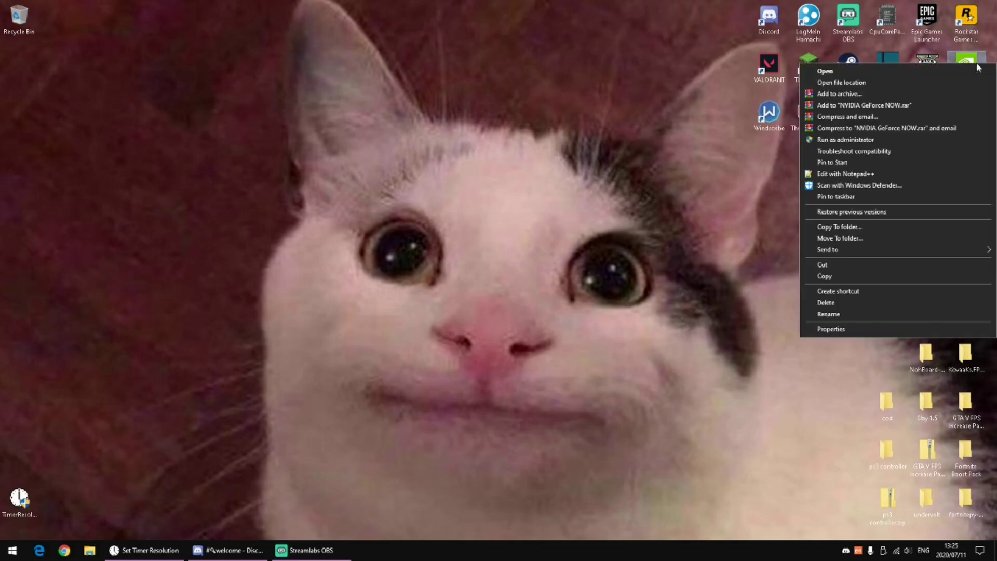
left_click(861, 327)
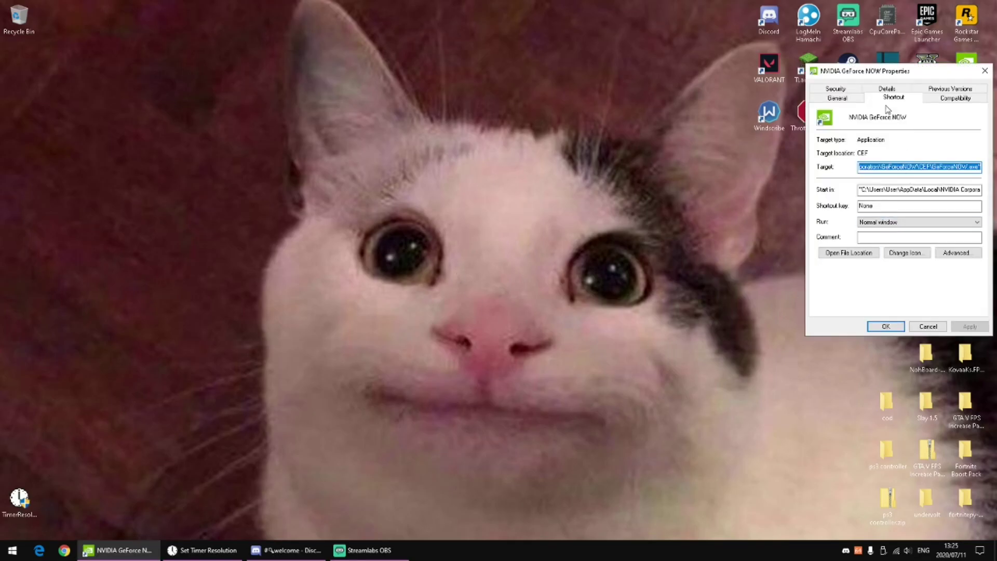
left_click(886, 91)
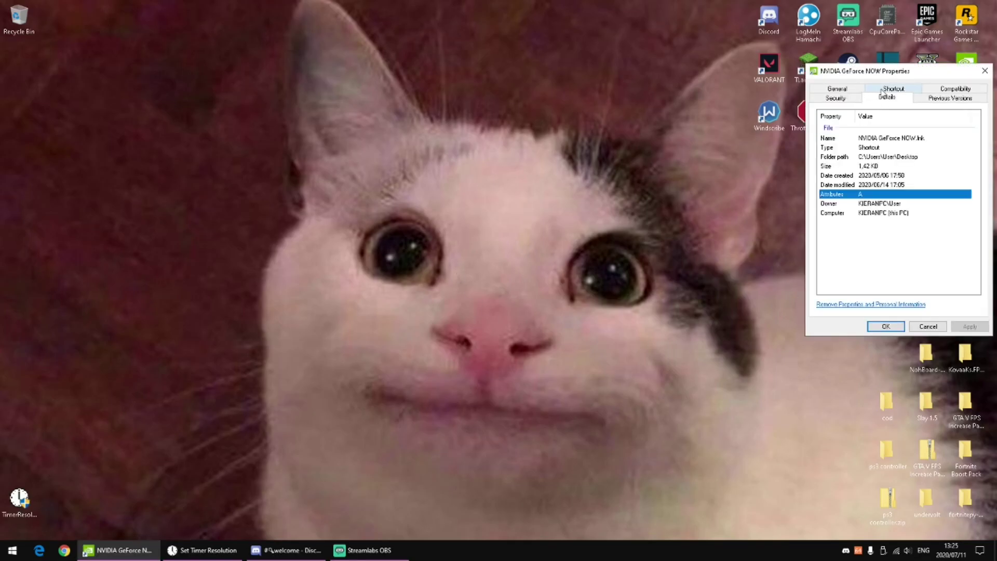
left_click(835, 98)
left_click(837, 89)
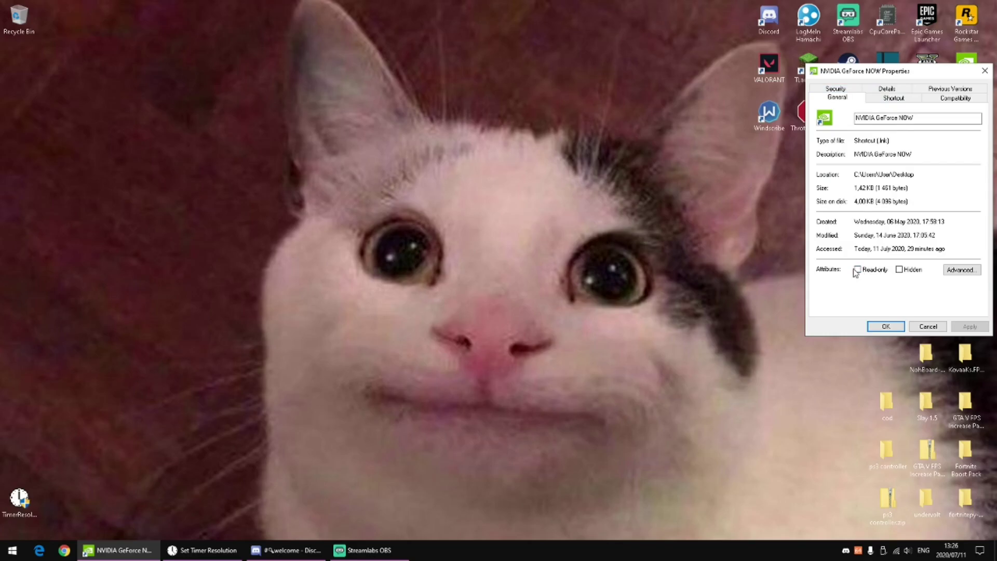
left_click(885, 327)
- Go to the GeForce NOW shortcut's file location and select GeForceNOWStreamer.json in the CEF folder
right_click(965, 72)
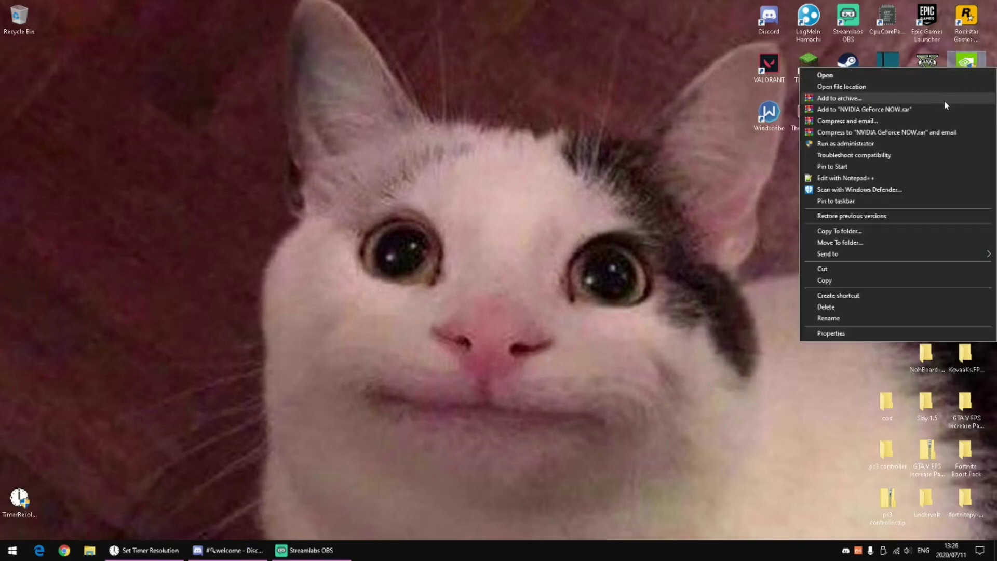
left_click(884, 87)
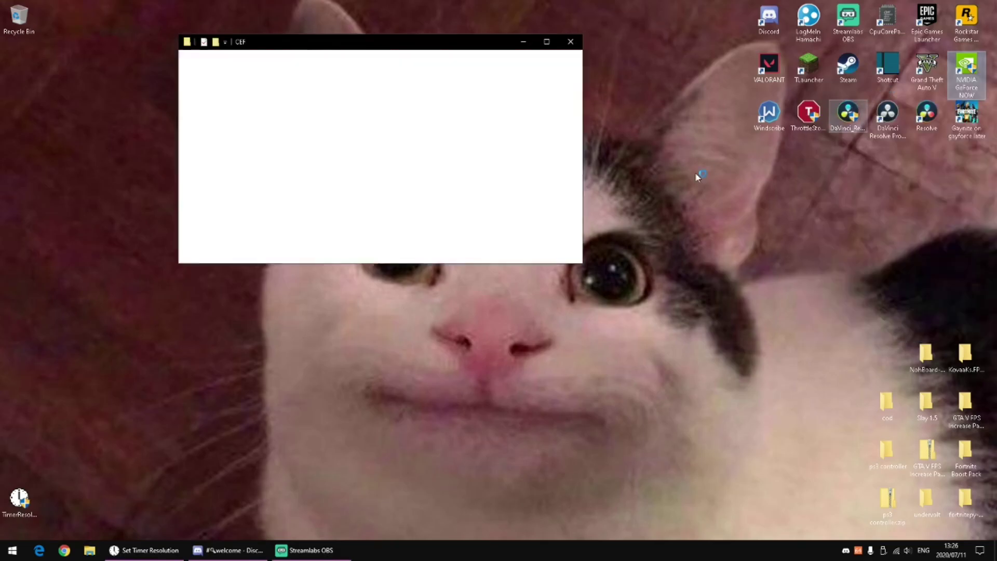
scroll(389, 231, "down", 1)
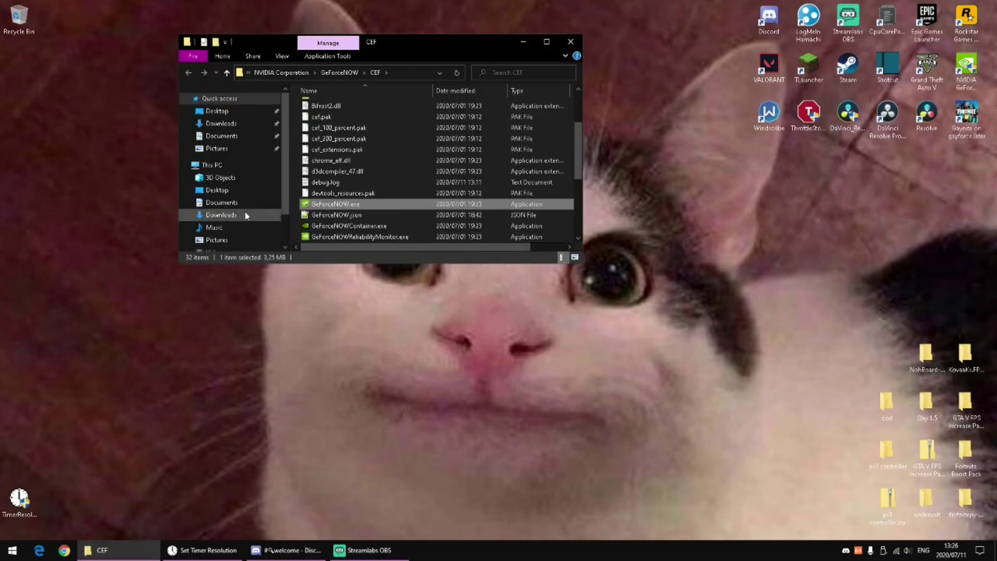
scroll(359, 210, "down", 1)
left_click(358, 216)
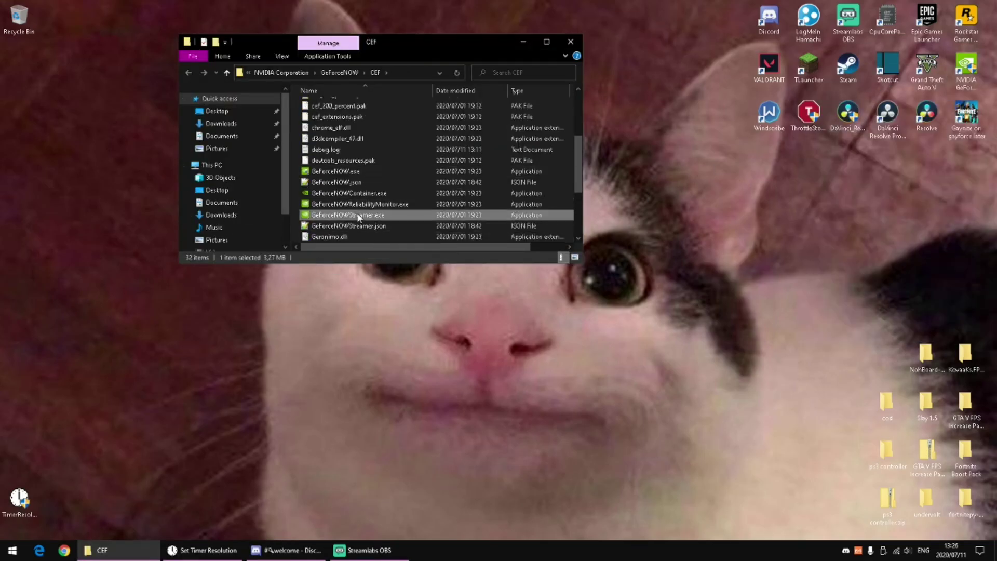
scroll(361, 218, "down", 1)
left_click(360, 191)
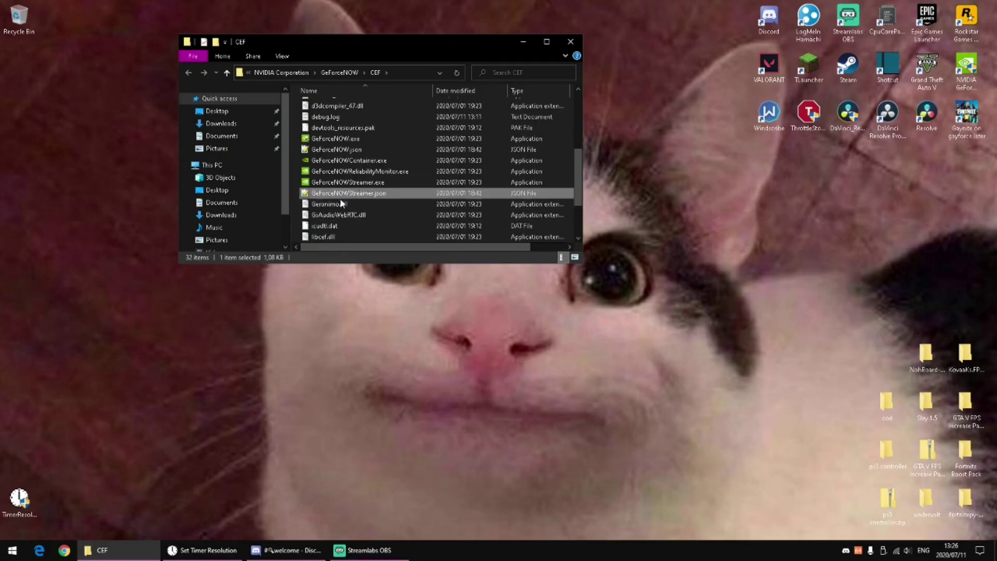
- Open GeForceNOWStreamer.json in Notepad and maximize the window
right_click(392, 193)
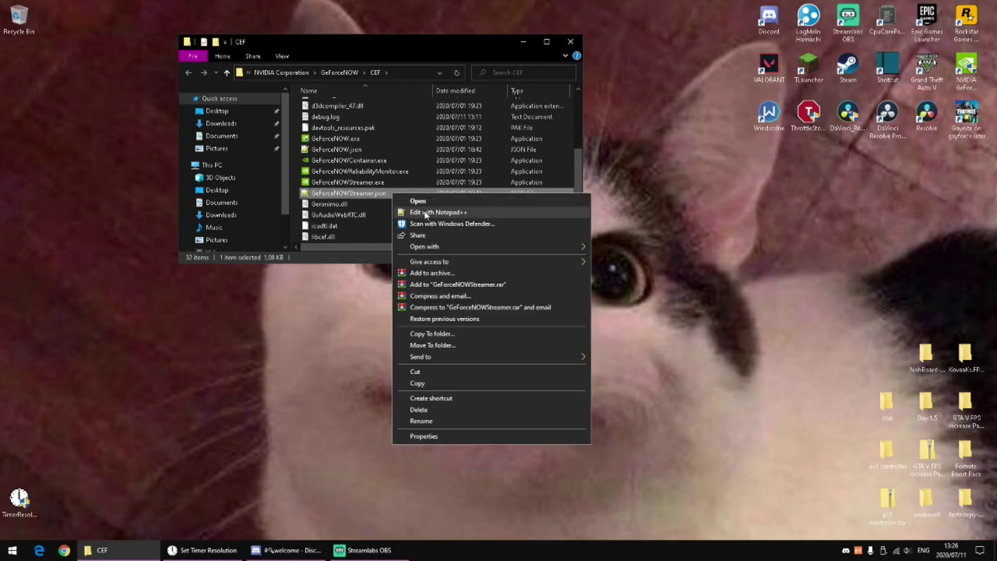
mouse_move(452, 246)
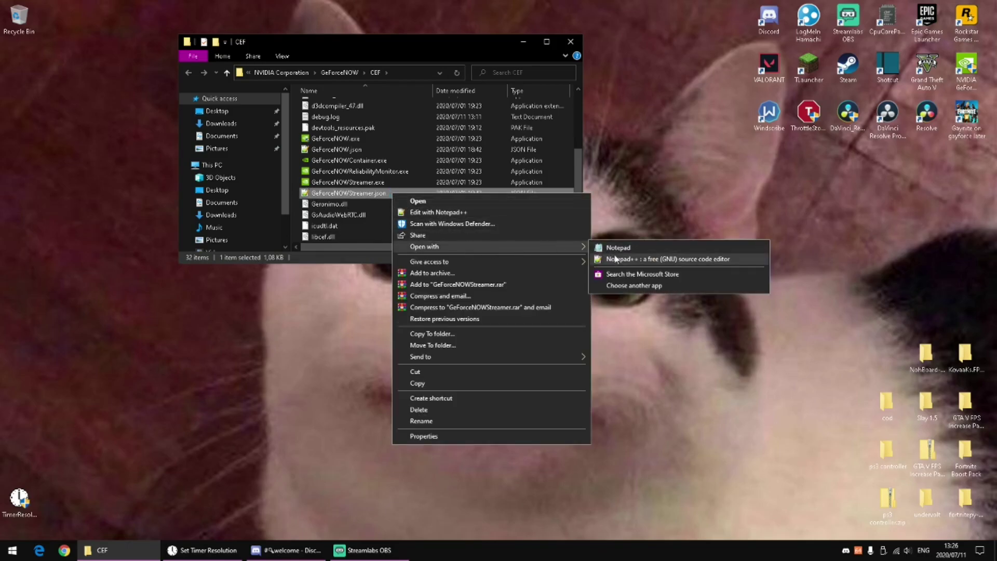
left_click(618, 247)
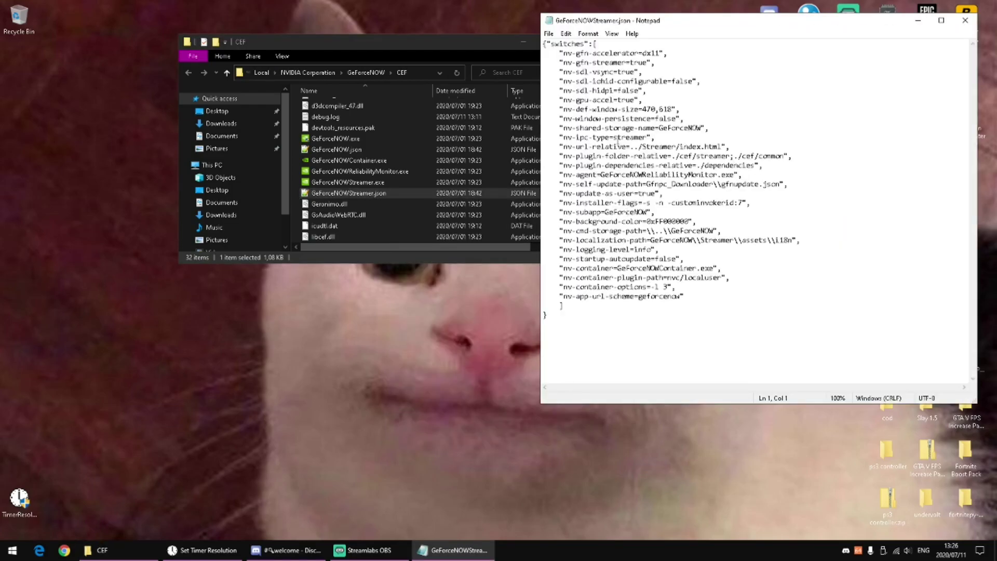
left_click_drag(651, 53, 631, 72)
left_click(667, 54)
left_click(647, 81)
left_click(941, 20)
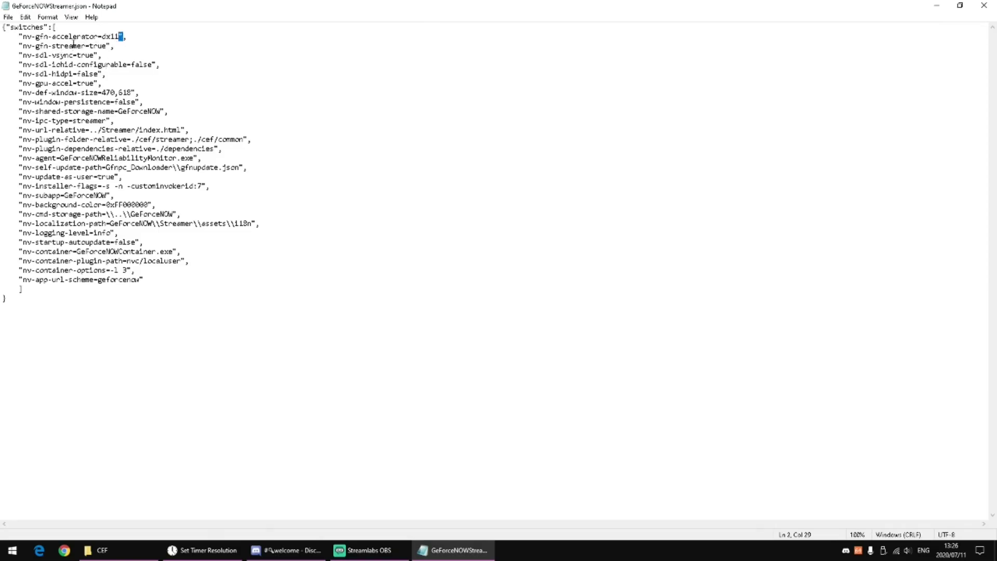
- Change the last digit of the dx11 value to 2
left_click(120, 37)
left_click_drag(30, 36, 120, 36)
left_click(119, 36)
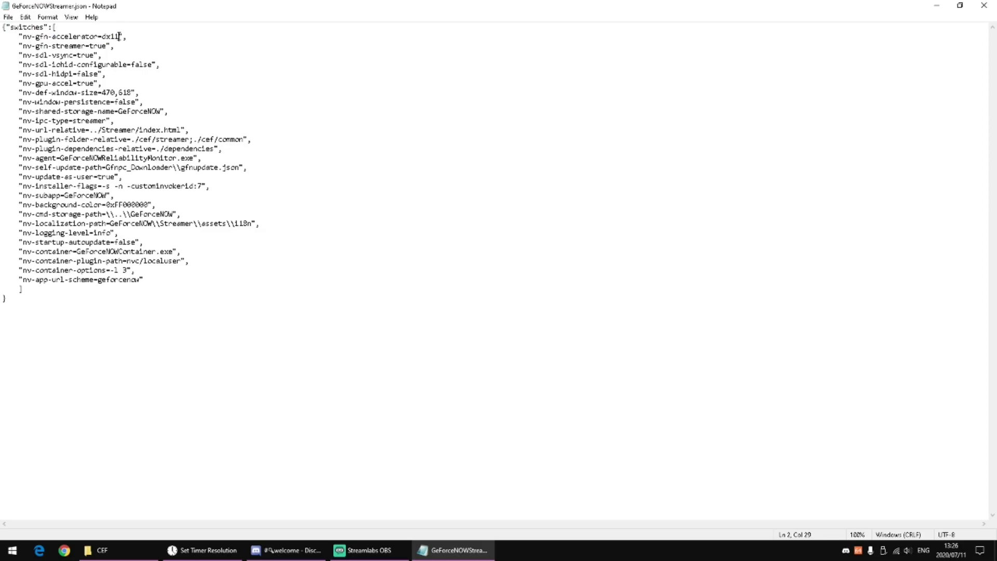
key("BackSpace")
type("2")
- Select the value on the vsync line, leaving vsync=true unchanged
left_click(111, 46)
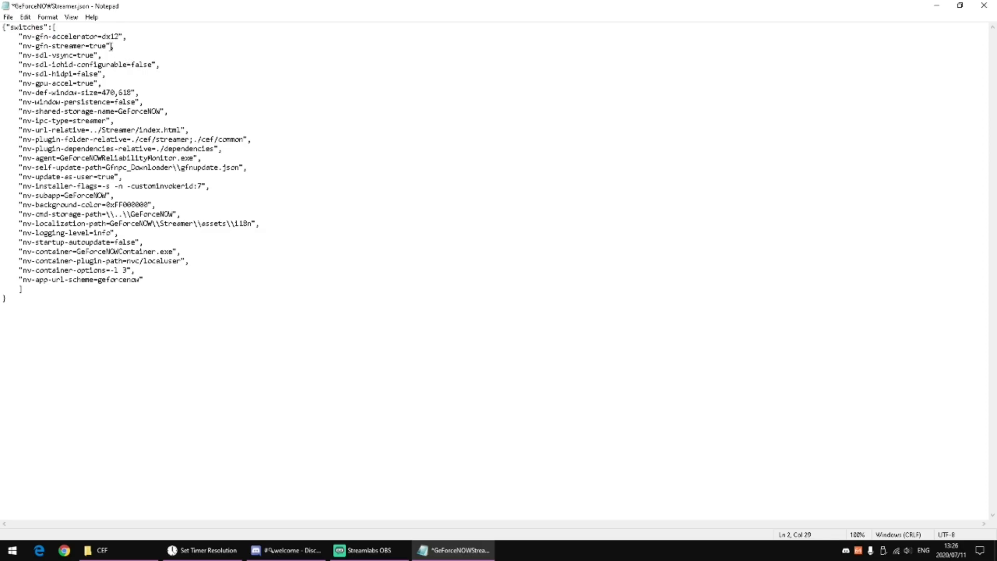
left_click(91, 61)
double_click(94, 55)
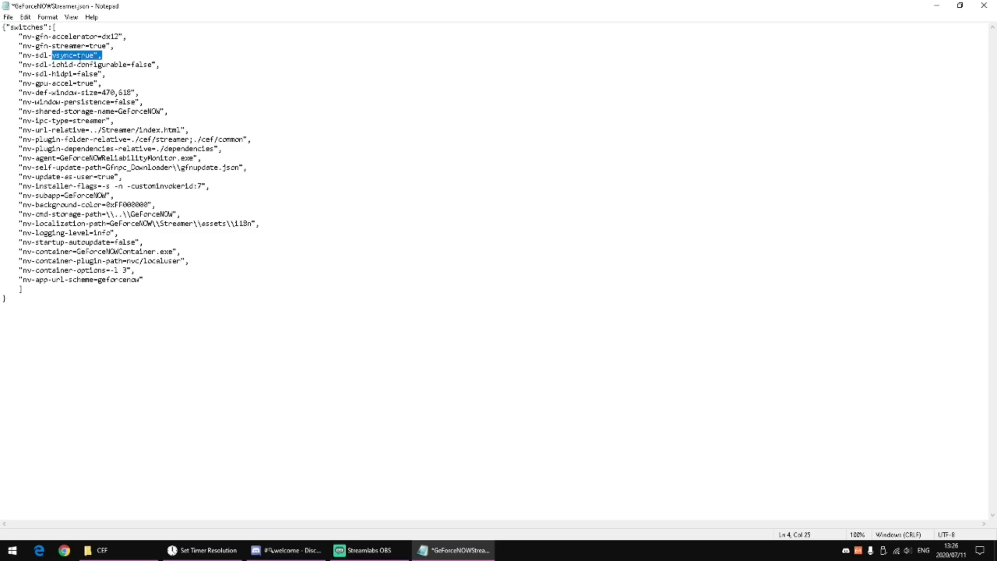
left_click(89, 56)
left_click_drag(90, 55, 87, 55)
double_click(90, 56)
left_click(87, 56)
mouse_move(91, 55)
left_mouse_down()
mouse_move(72, 55)
mouse_move(87, 55)
left_mouse_up()
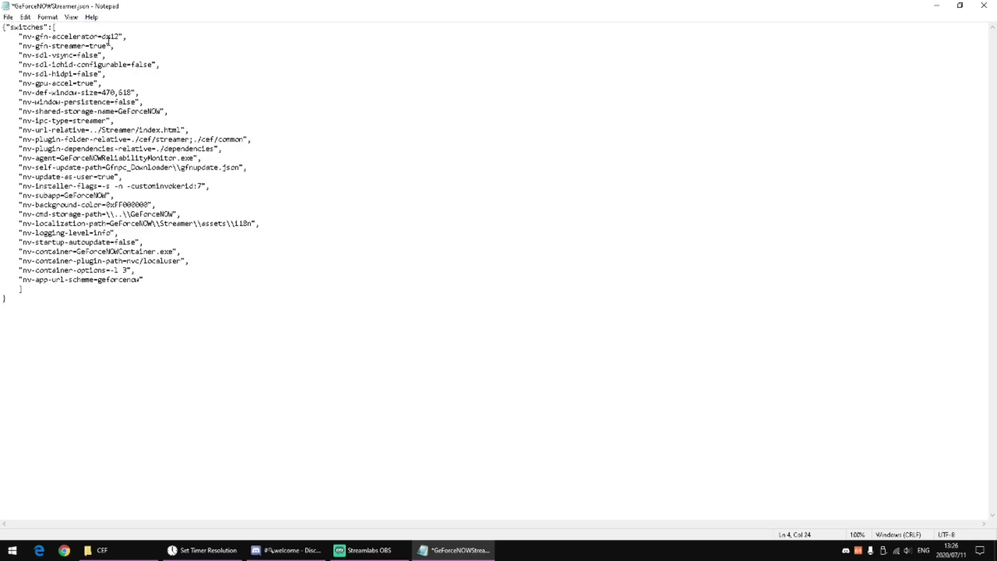
- Change the iohid and hidpi settings from false to true
left_click_drag(153, 65, 137, 66)
type("truwe")
key("BackSpace")
key("BackSpace")
type("w")
key("BackSpace")
type("e")
left_click_drag(93, 74, 81, 74)
type("true")
- Save the edited config file and close Notepad
left_click(8, 17)
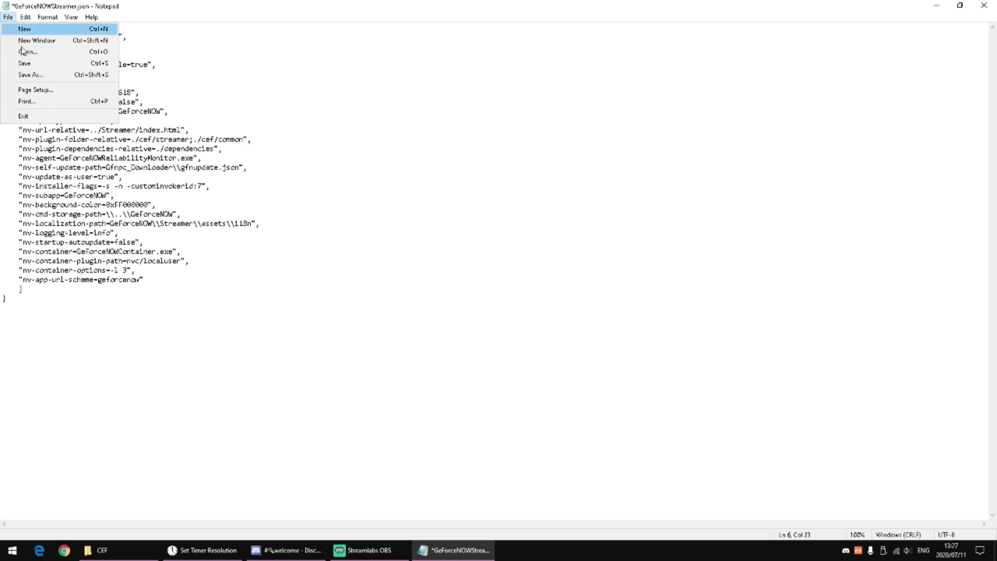
left_click(48, 67)
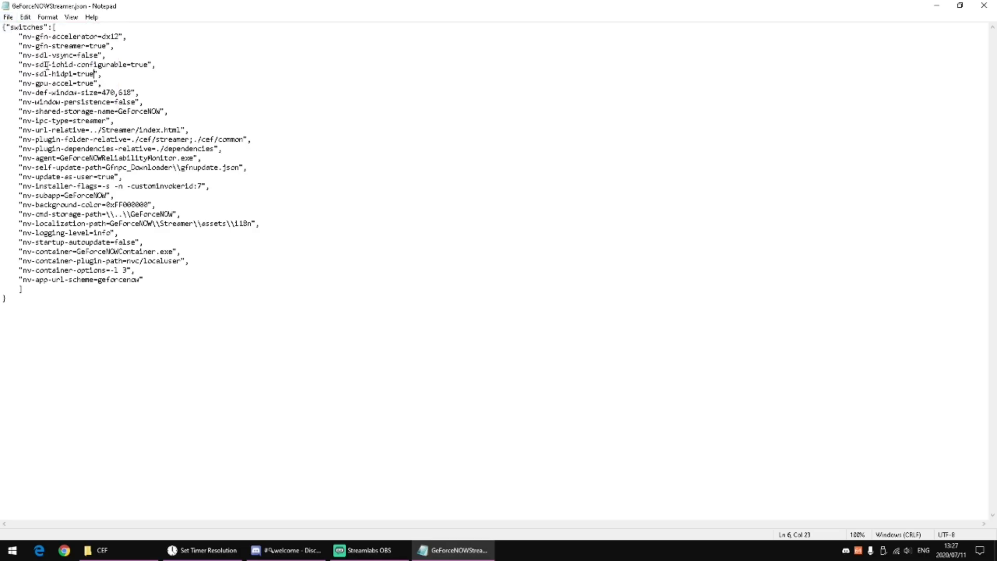
left_click(985, 5)
- Tick Read-only in the GeForce NOW shortcut's General properties, apply it, and confirm with OK
right_click(967, 75)
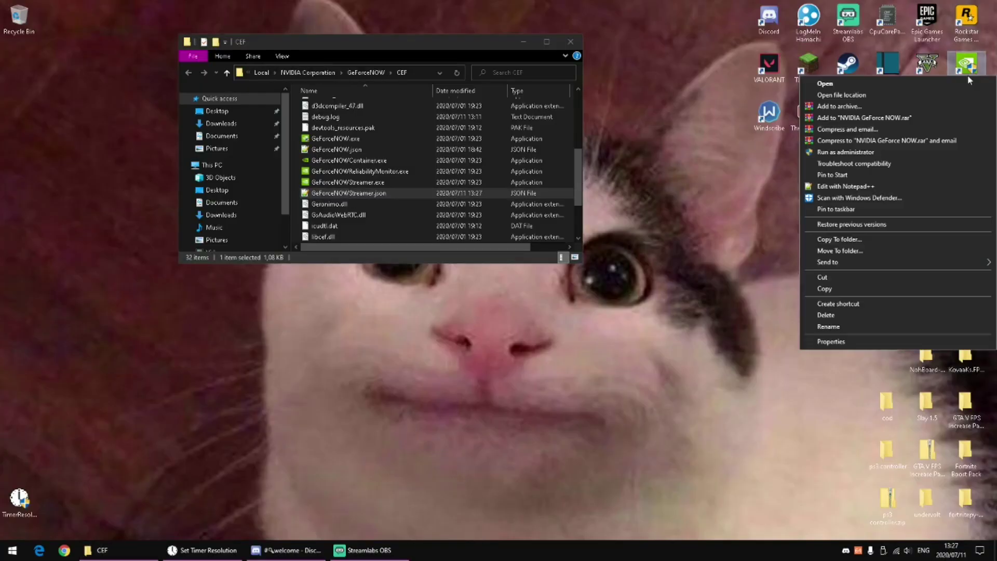
left_click(843, 344)
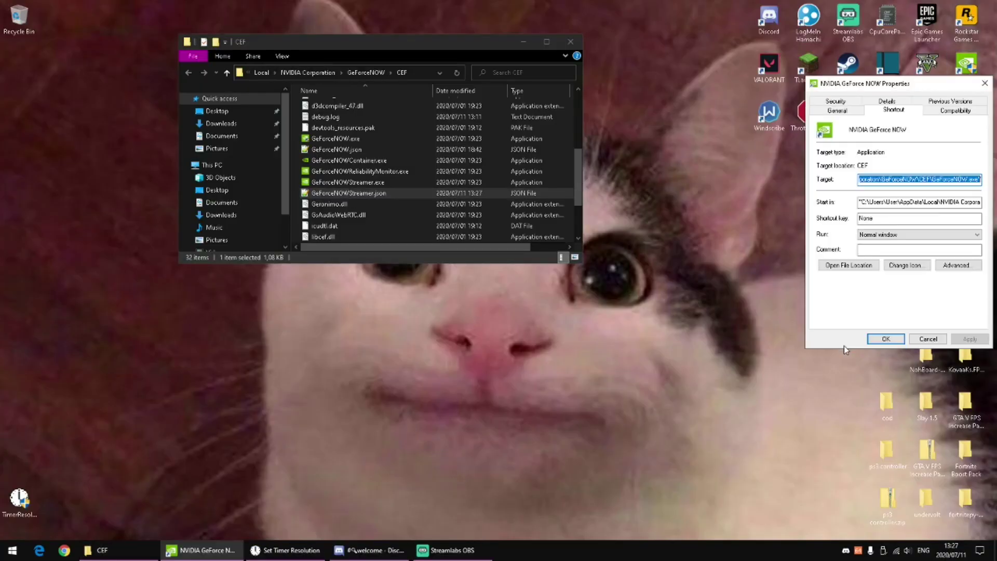
left_click(847, 110)
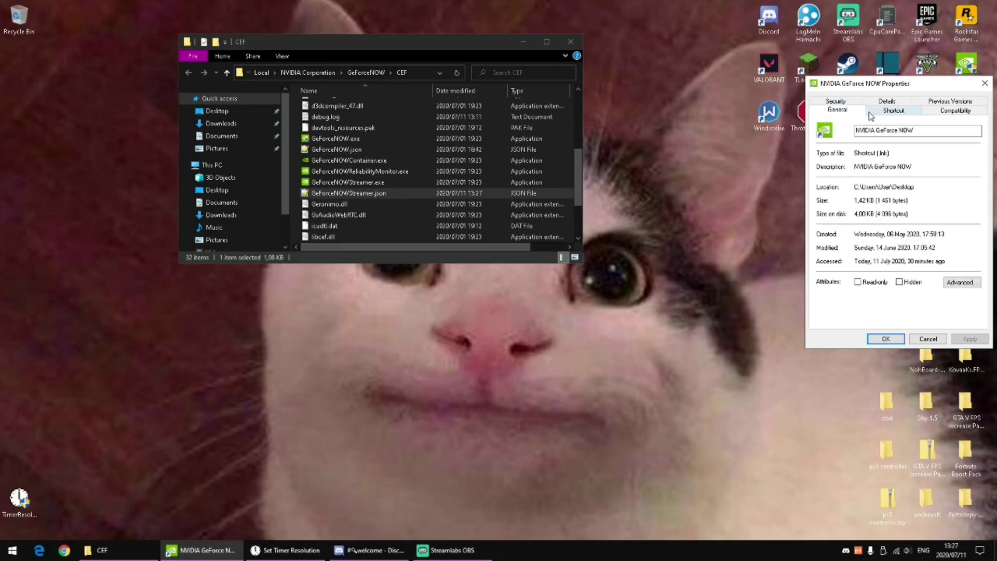
left_click(857, 282)
left_click(968, 338)
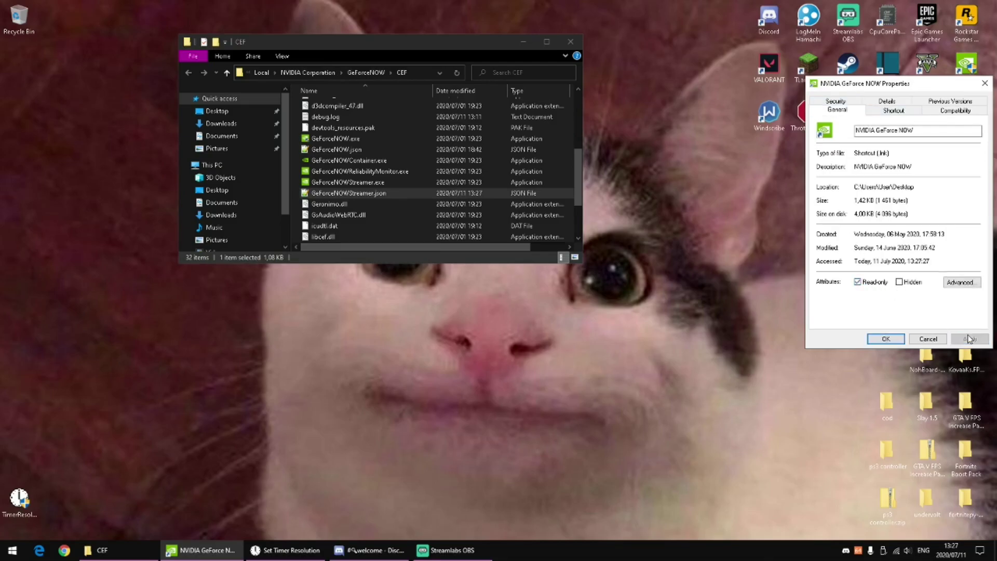
left_click(886, 338)
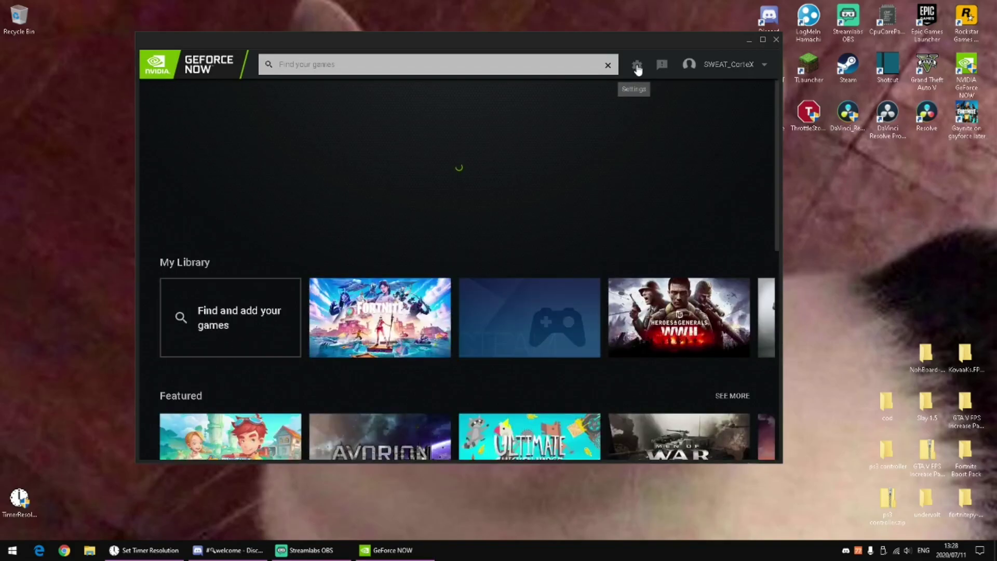
- In GeForce NOW Settings, set the custom streaming quality's Max bit rate to 12 Mbps
left_click(637, 66)
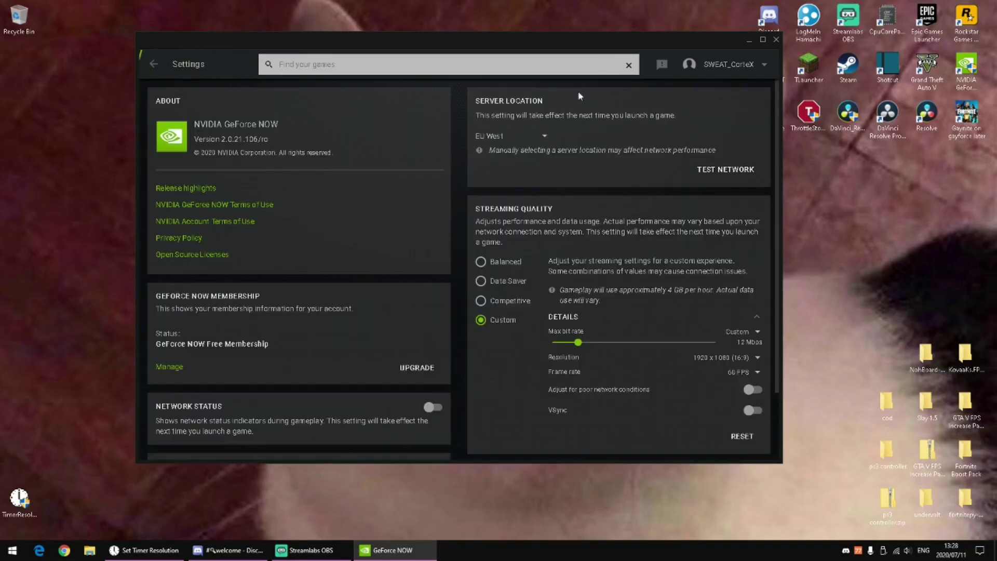
scroll(321, 337, "down", 3)
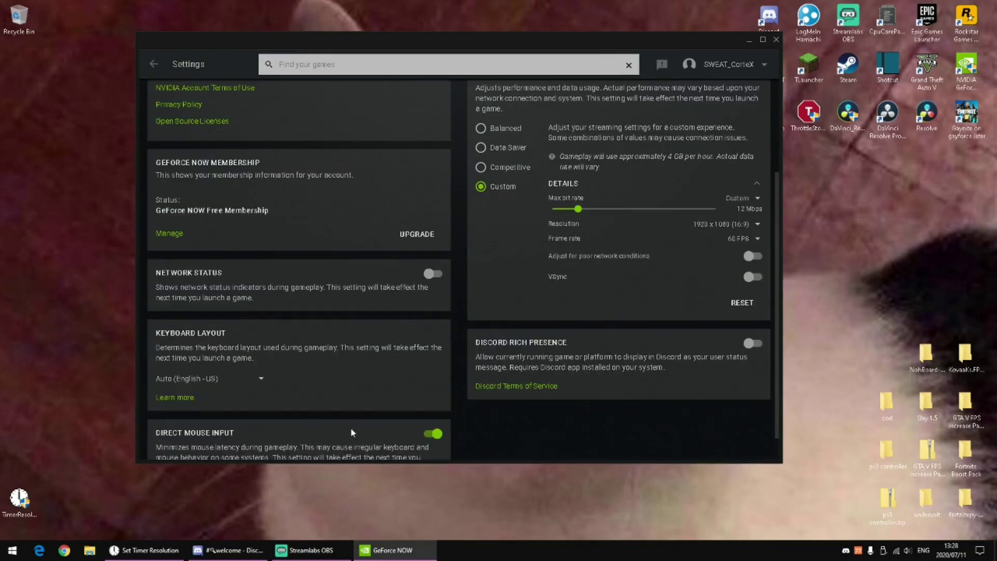
scroll(351, 428, "down", 1)
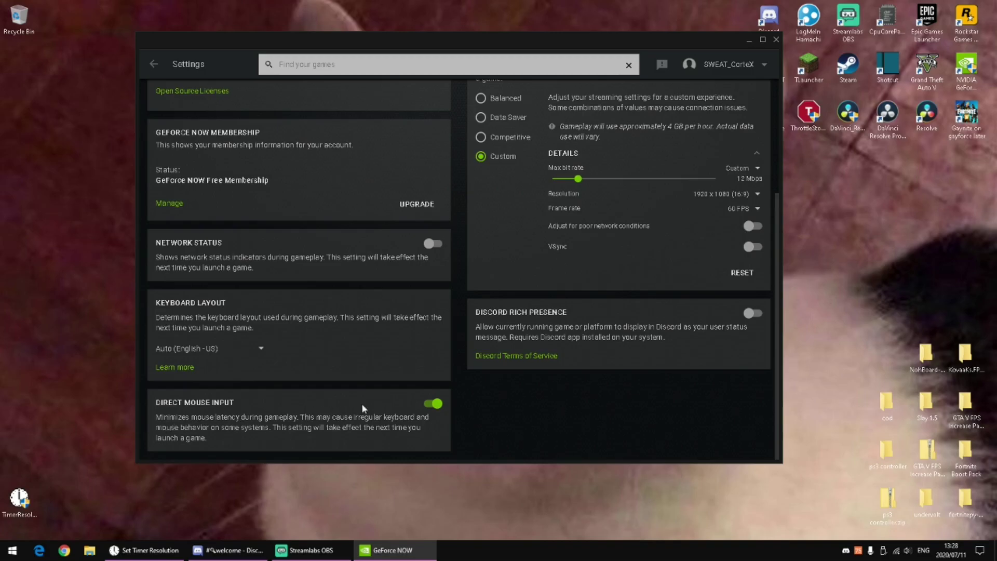
scroll(374, 369, "up", 2)
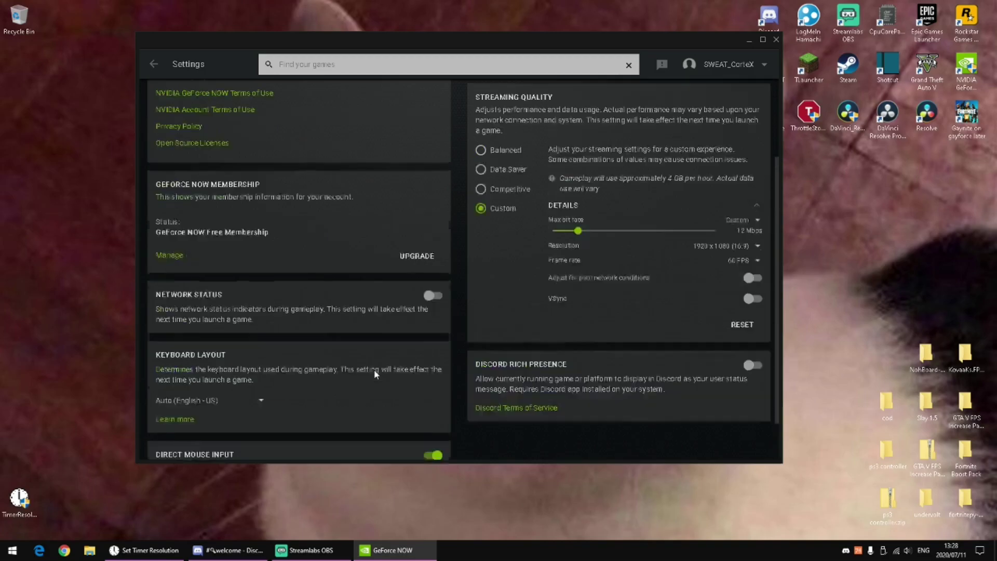
scroll(540, 368, "up", 1)
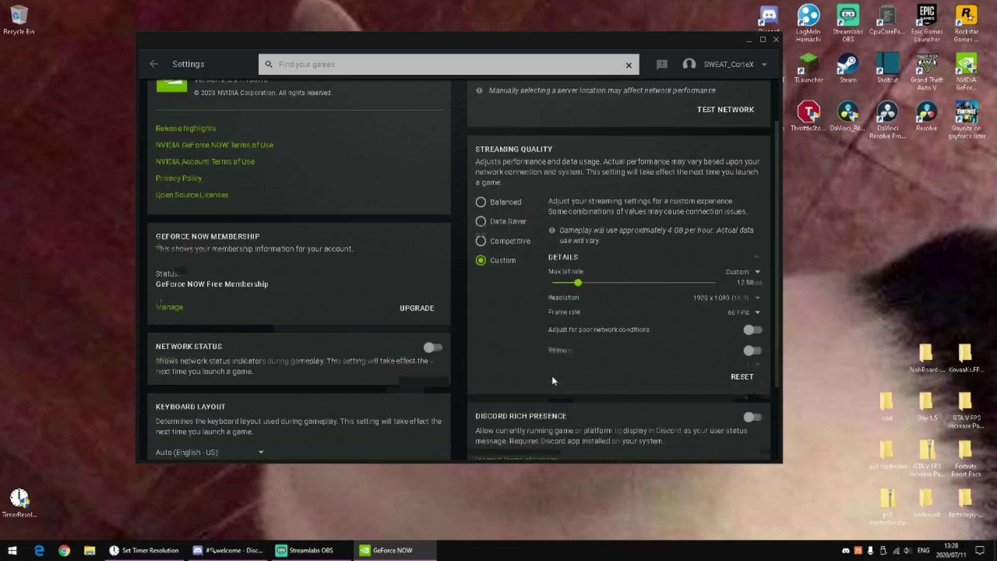
scroll(576, 311, "down", 1)
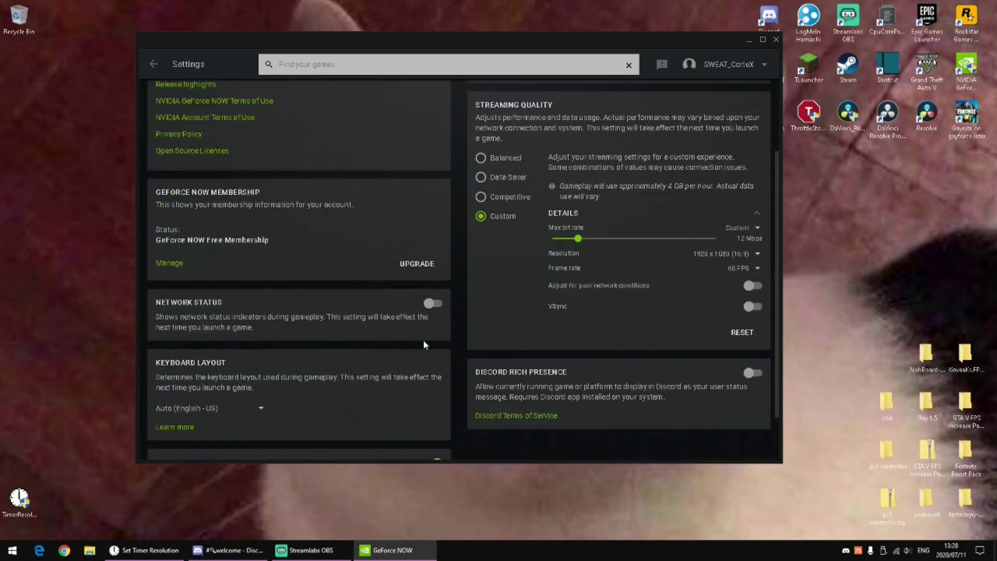
scroll(529, 362, "up", 1)
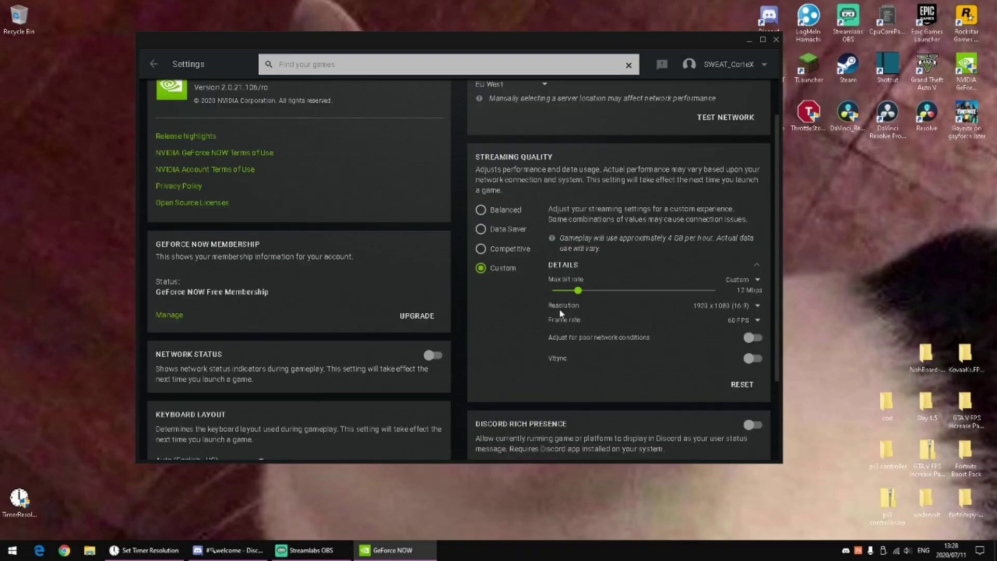
mouse_move(578, 288)
left_mouse_down()
mouse_move(594, 289)
mouse_move(560, 289)
mouse_move(708, 291)
mouse_move(577, 290)
left_mouse_up()
- Set the streaming resolution to 1920 x 1080 (16:9) and the frame rate to 60 FPS
left_click(723, 307)
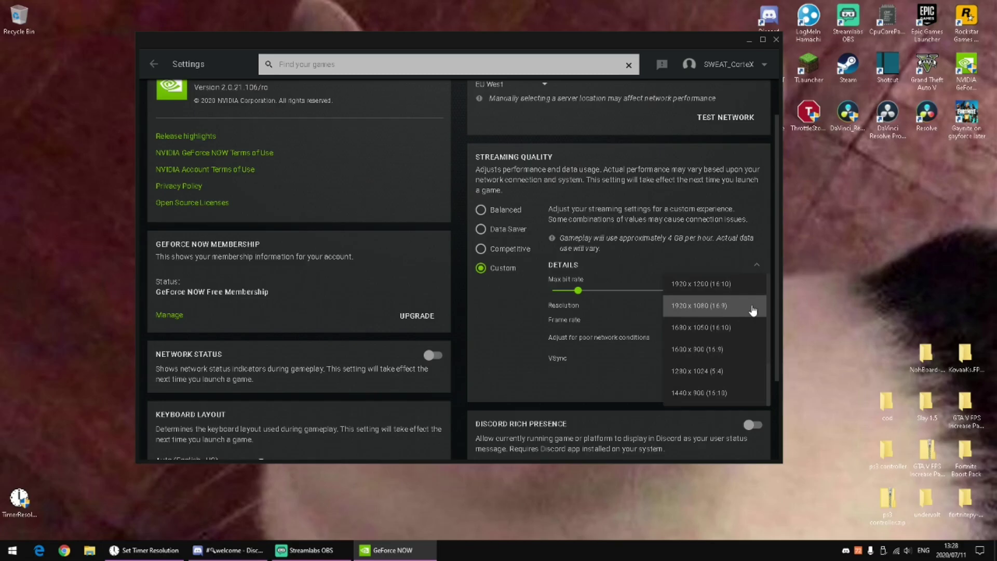
left_click(751, 307)
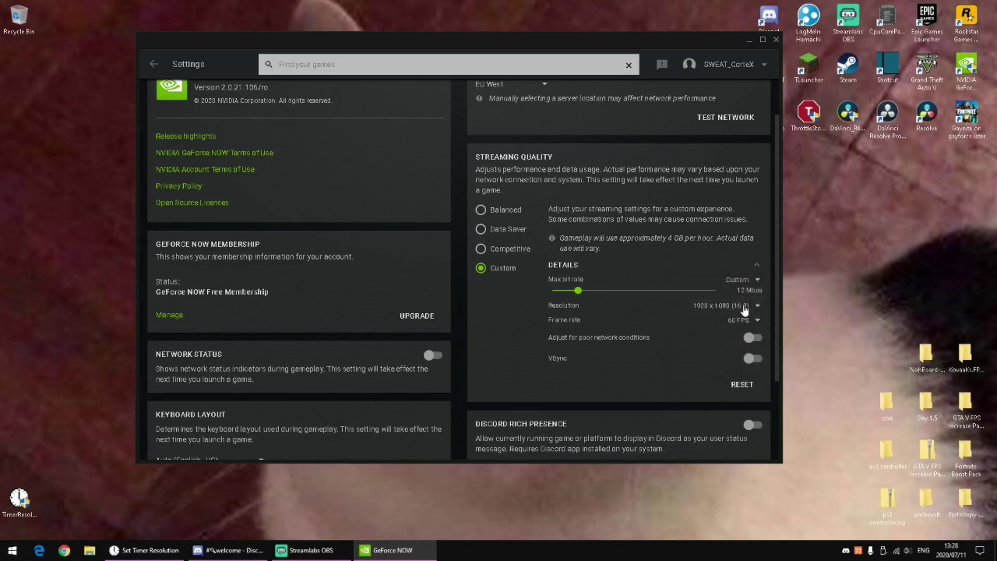
left_click(748, 322)
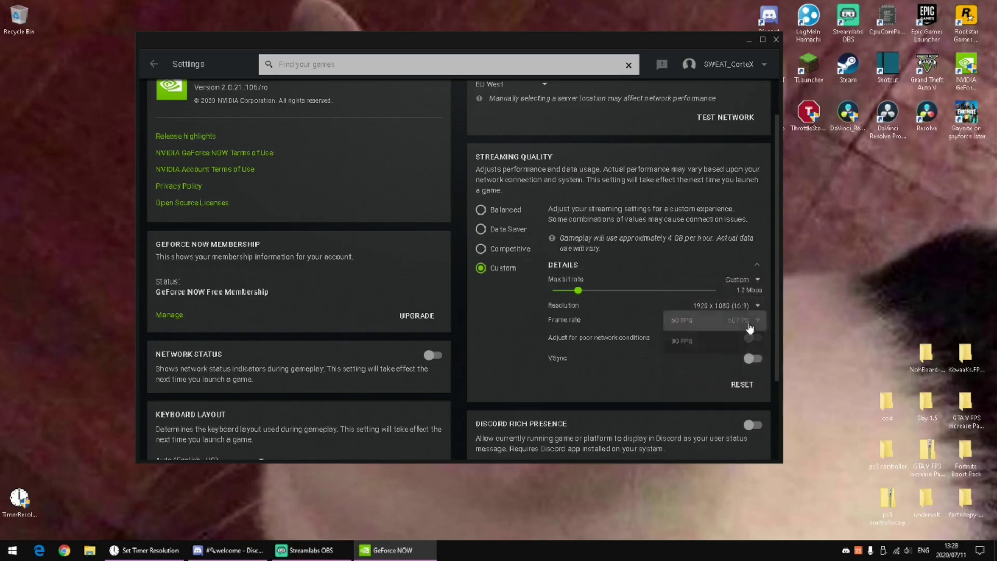
left_click(749, 327)
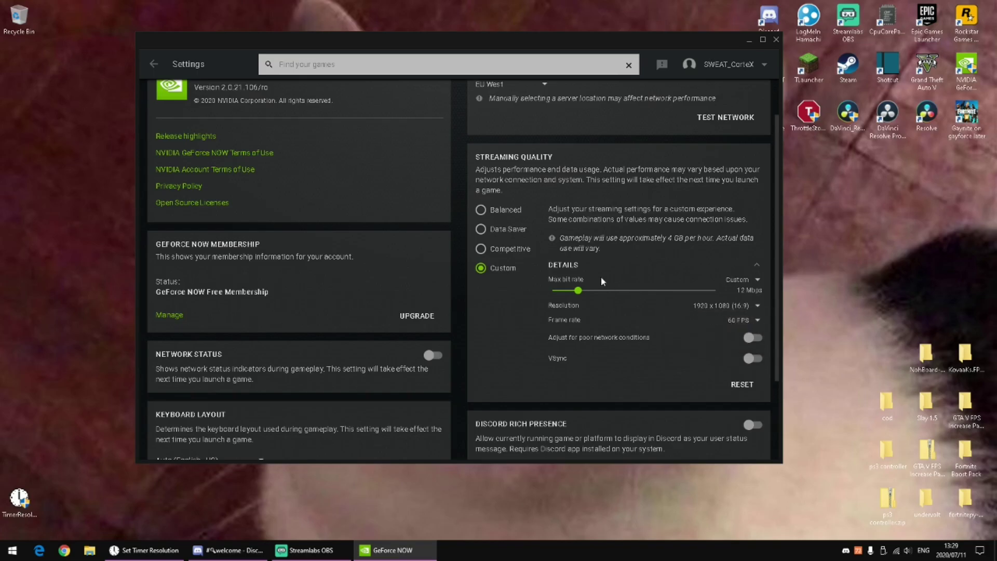
- Choose EU West as the server location
scroll(531, 273, "up", 1)
scroll(619, 291, "down", 1)
scroll(554, 196, "up", 1)
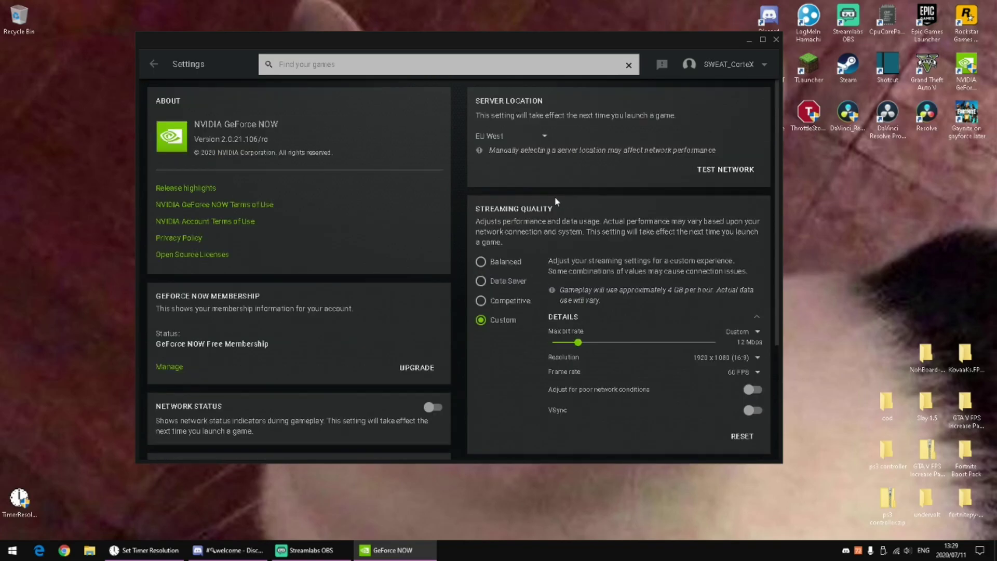
left_click(532, 144)
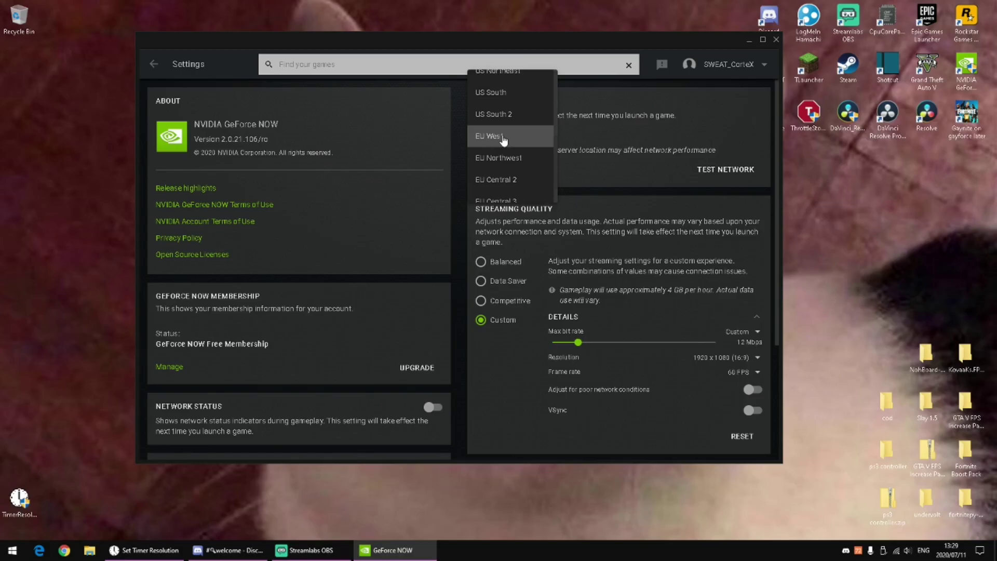
left_click(533, 136)
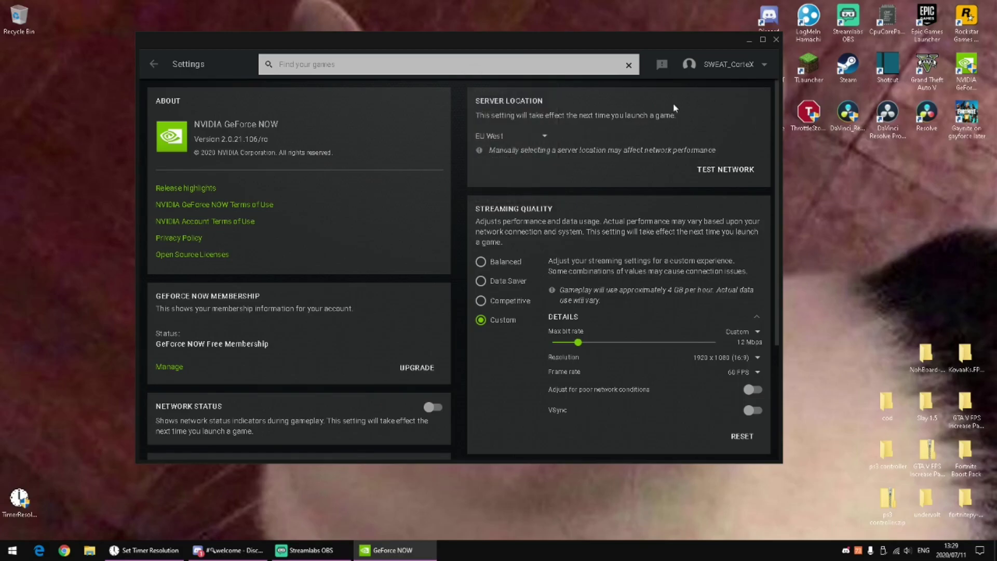
scroll(323, 289, "down", 2)
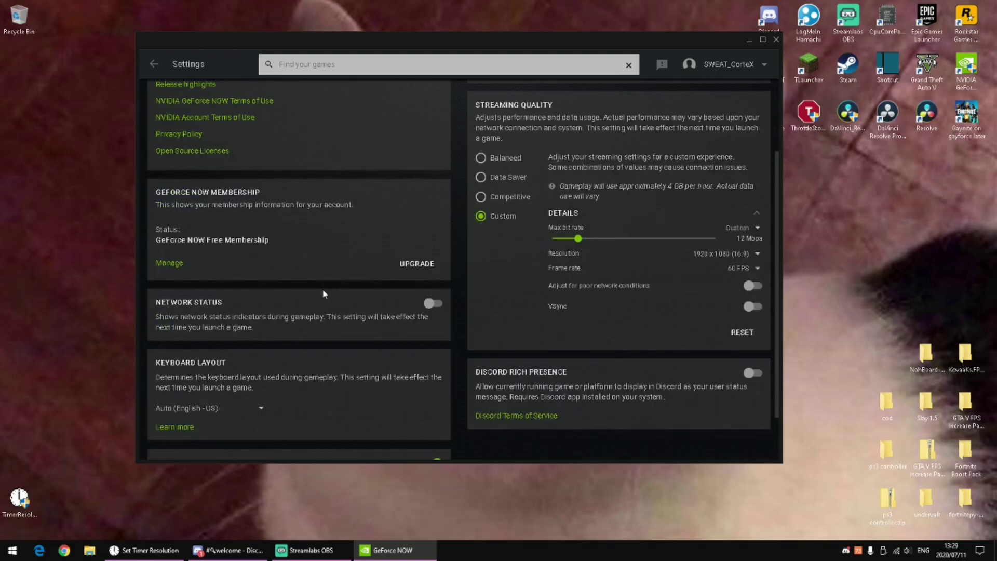
scroll(322, 288, "up", 1)
scroll(323, 288, "down", 3)
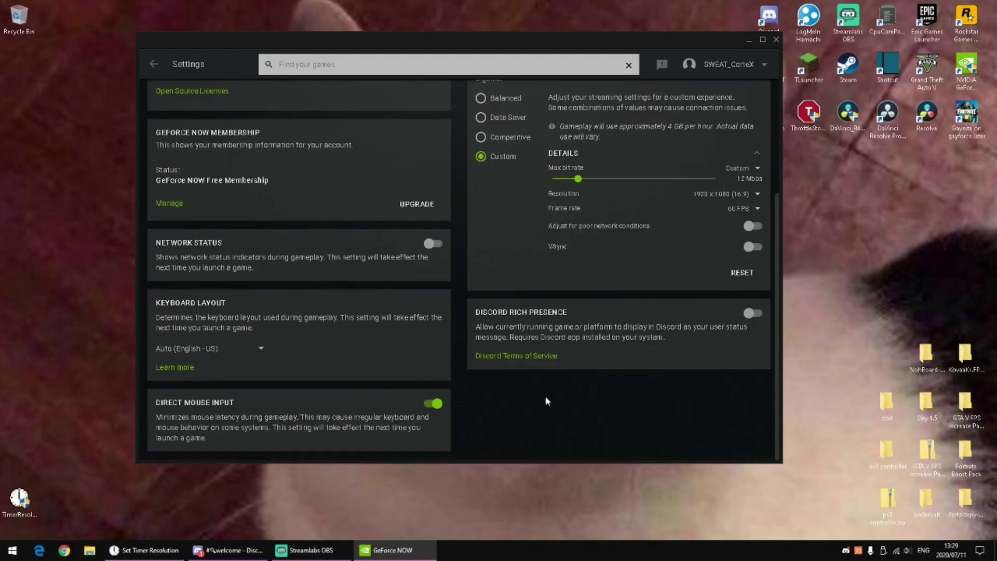
scroll(644, 413, "up", 3)
scroll(450, 288, "down", 2)
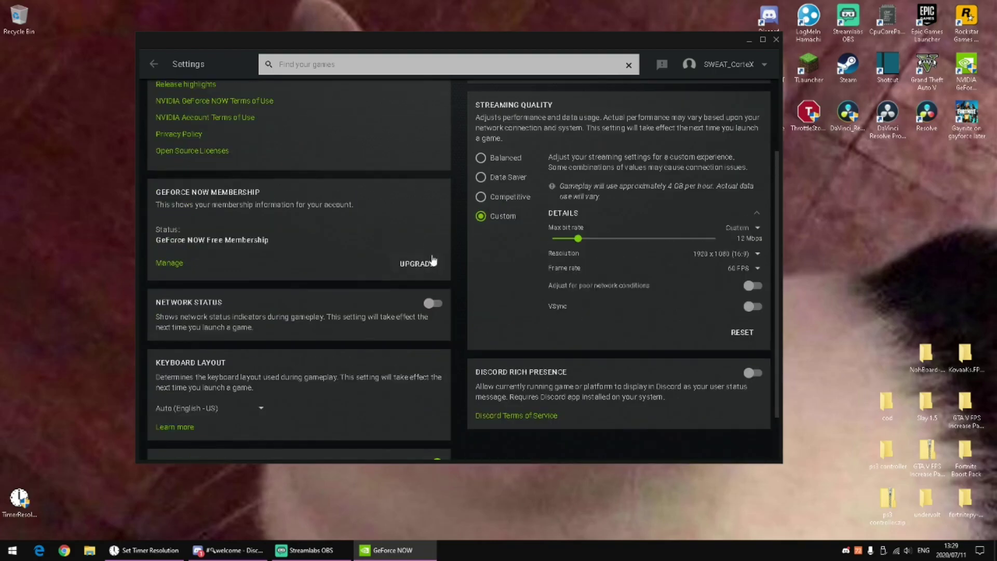
scroll(431, 260, "up", 2)
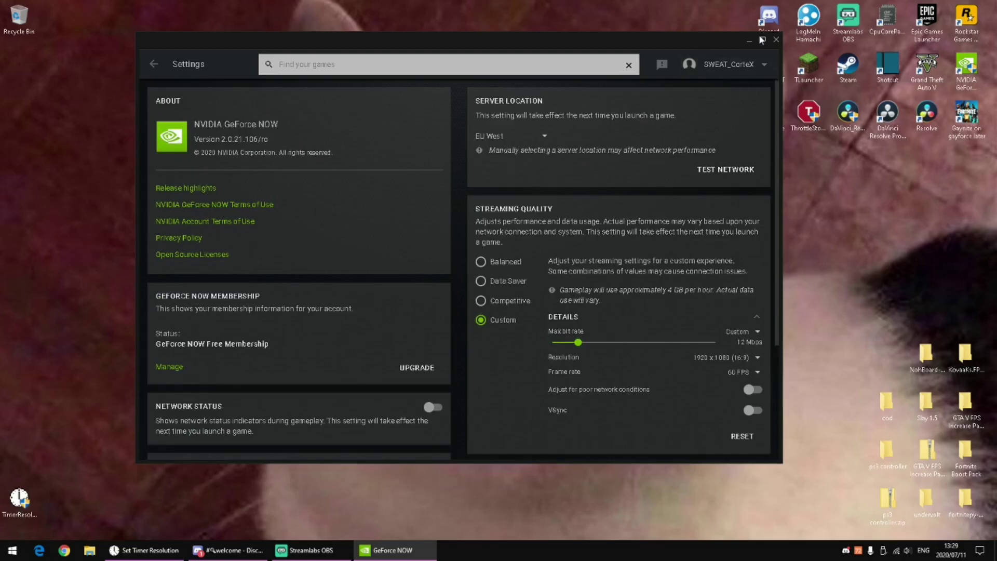
- Close GeForce NOW, then bring up Discord and minimize it again
left_click(775, 40)
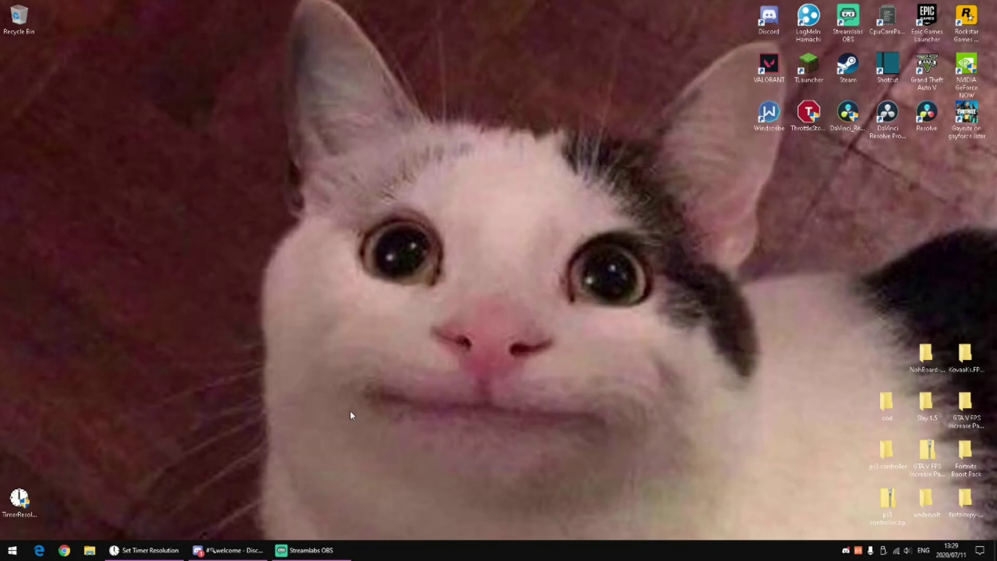
left_click(229, 549)
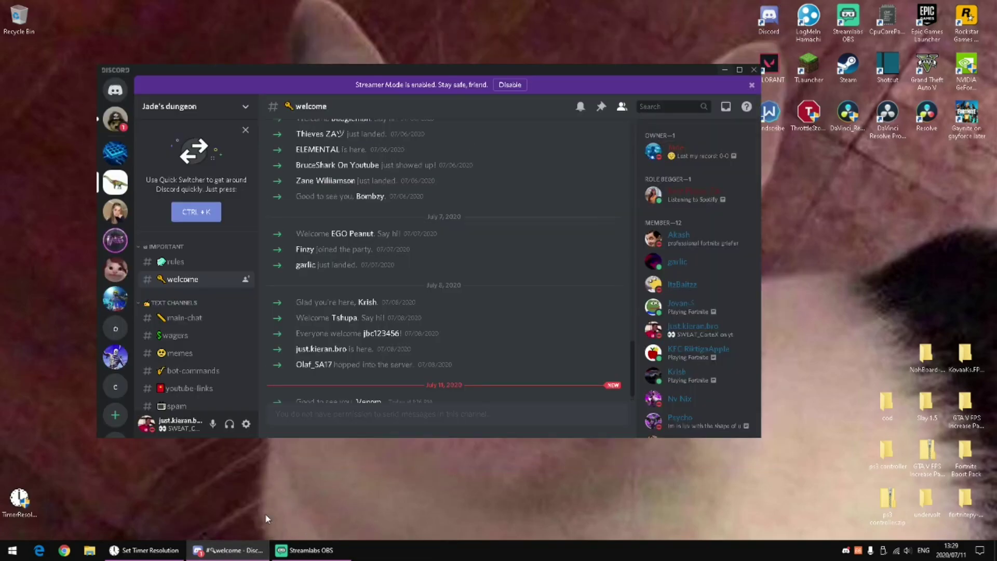
left_click(262, 549)
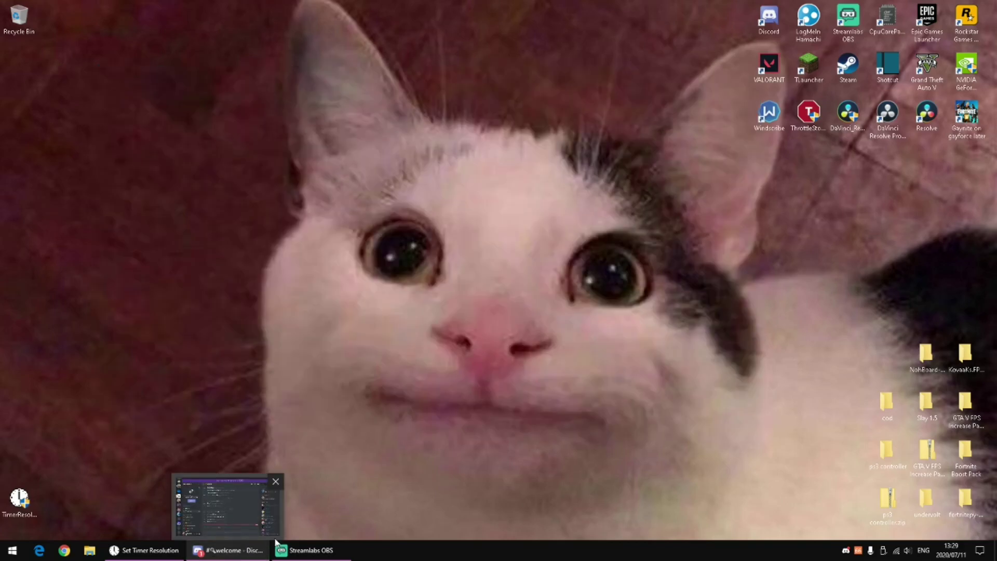
mouse_move(300, 544)
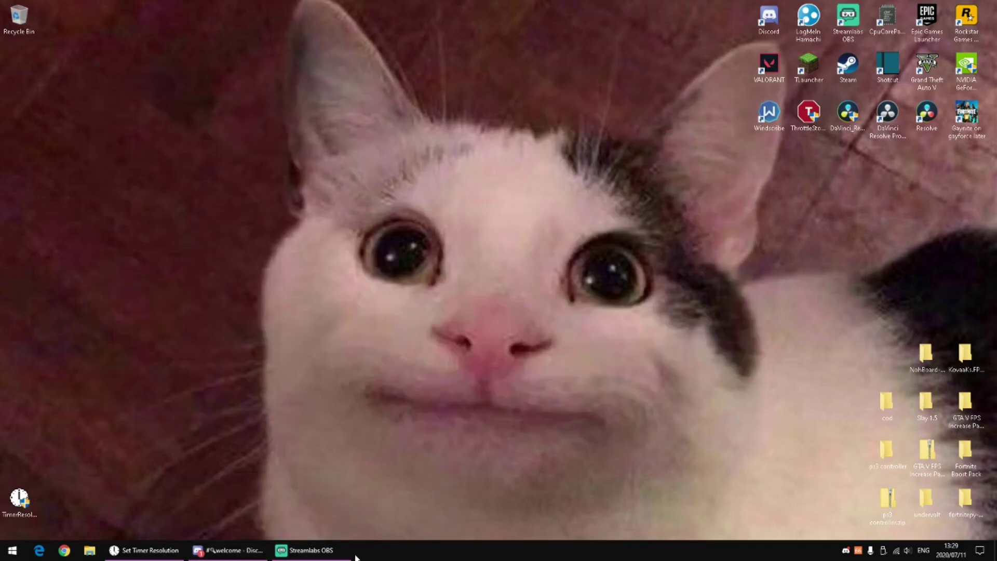